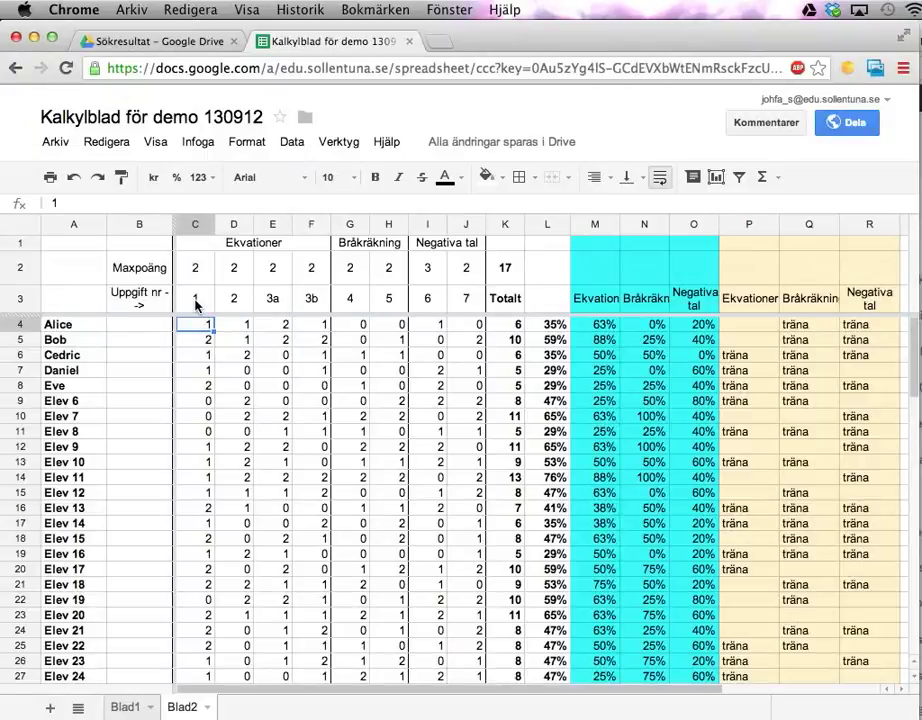
{"action": "left_click_drag", "start_coordinate": [197, 306], "coordinate": [464, 307]}
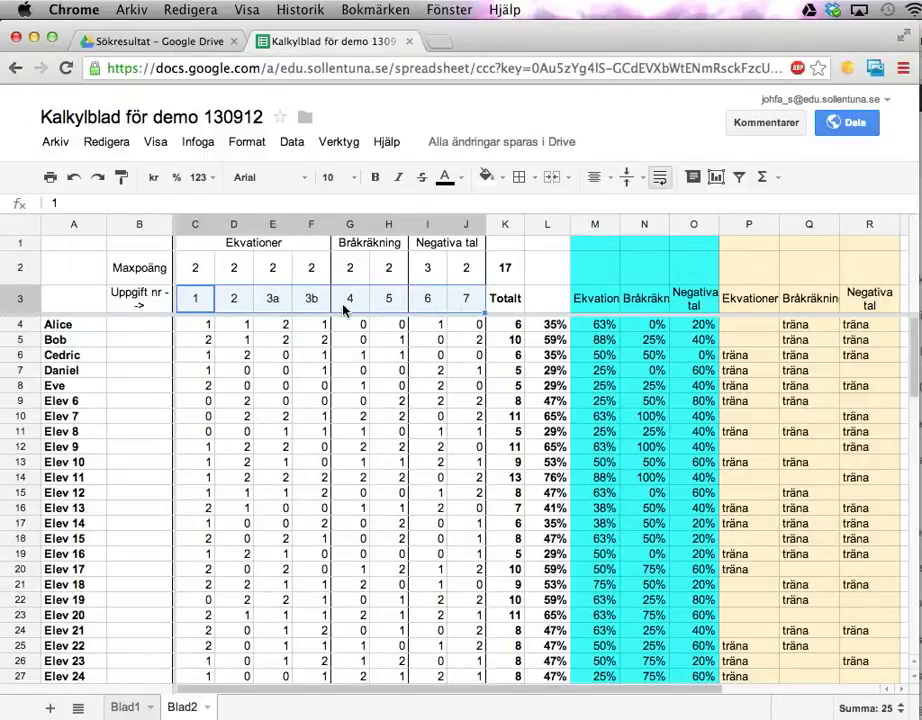
{"action": "left_click", "coordinate": [138, 302]}
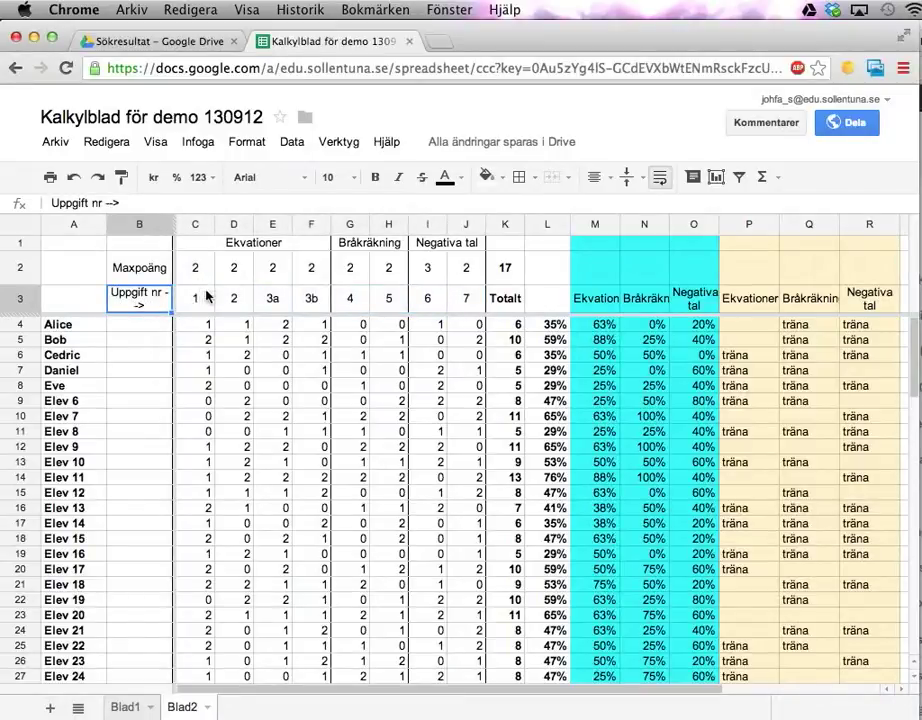
Try to insert one row above the task-number row 3 while the header rows are frozen
{"action": "left_click", "coordinate": [14, 300]}
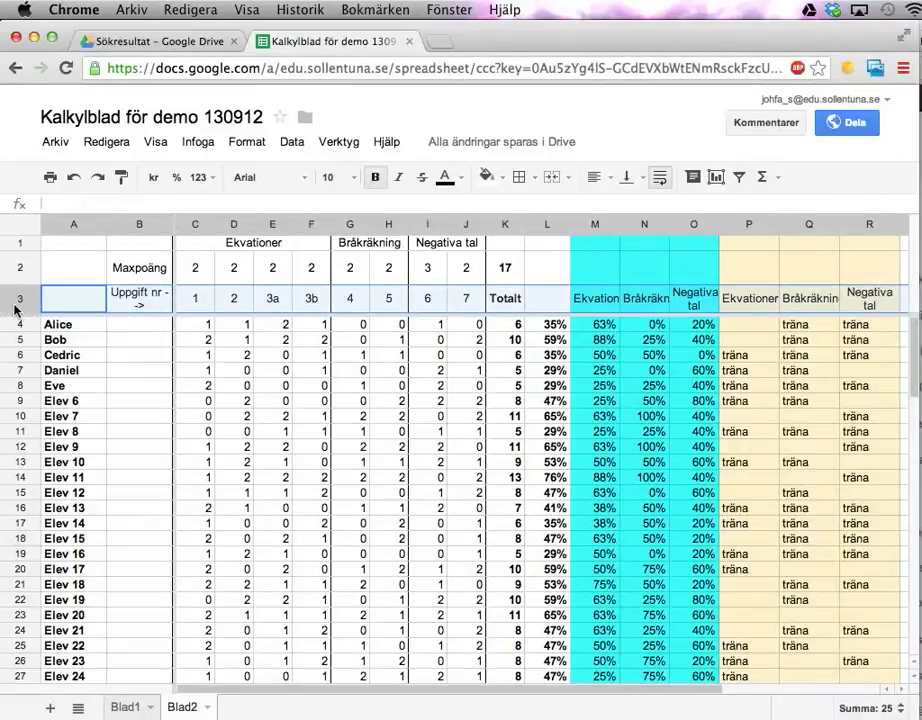
{"action": "right_click", "coordinate": [16, 310]}
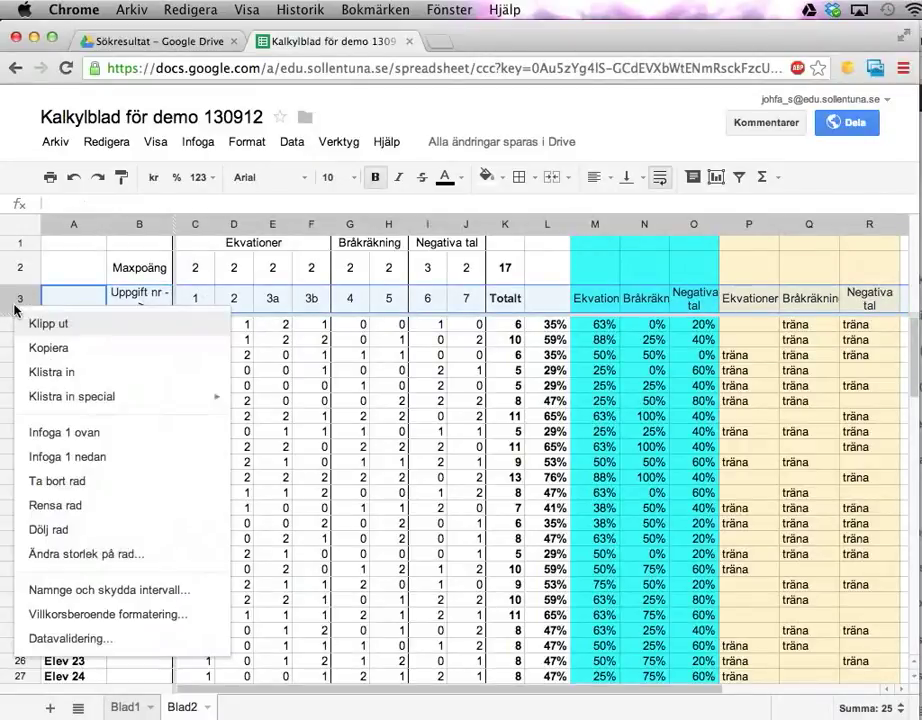
{"action": "left_click", "coordinate": [82, 437]}
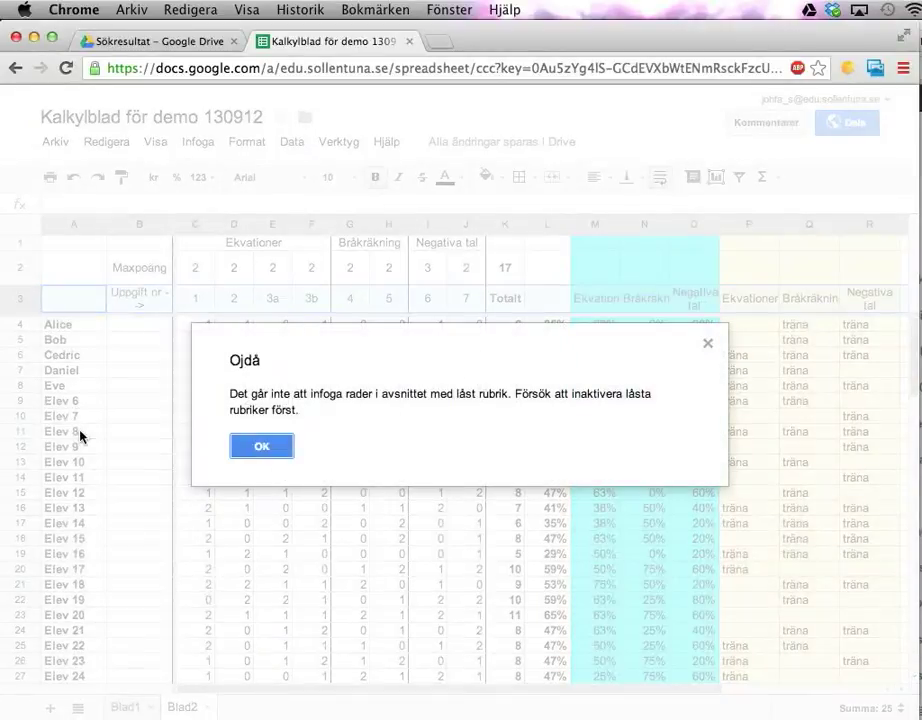
{"action": "left_click_drag", "start_coordinate": [291, 394], "coordinate": [307, 408]}
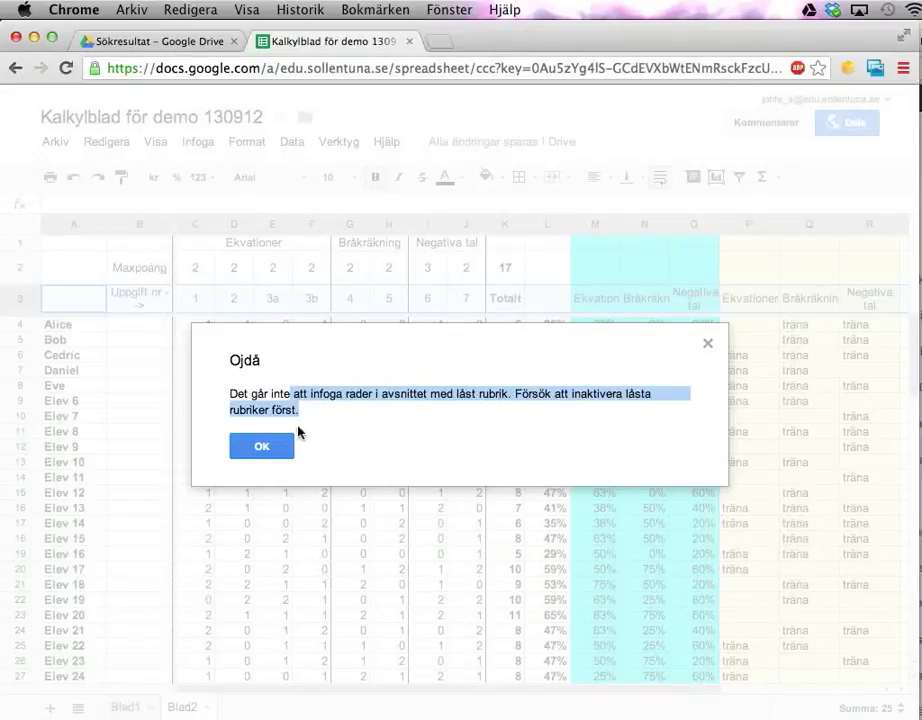
{"action": "left_click", "coordinate": [259, 449]}
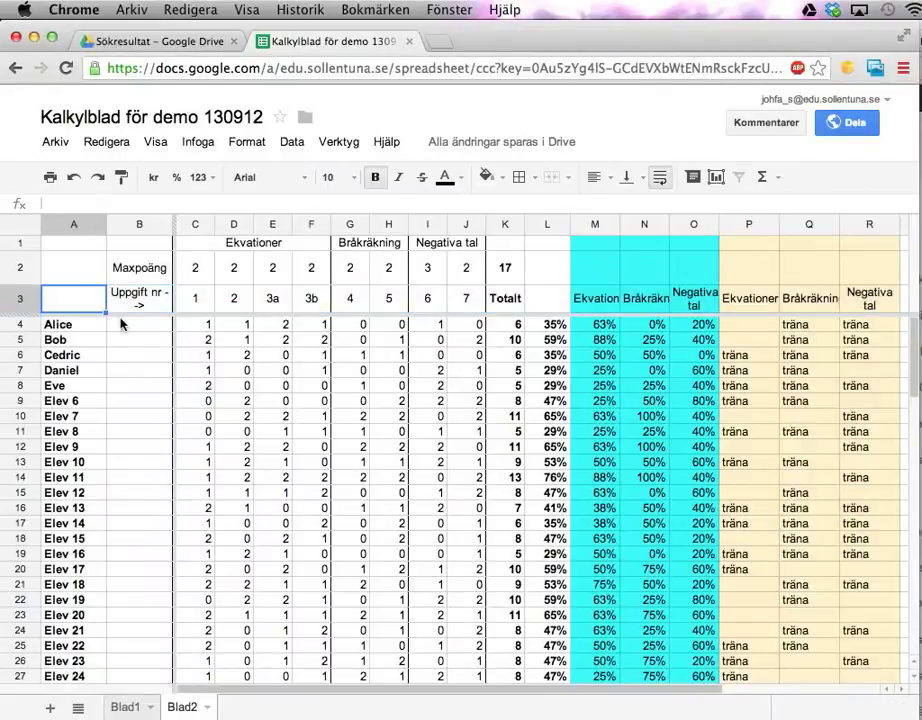
Unfreeze the header rows and insert one empty row above the task-number row 3
{"action": "left_click_drag", "start_coordinate": [134, 315], "coordinate": [24, 240]}
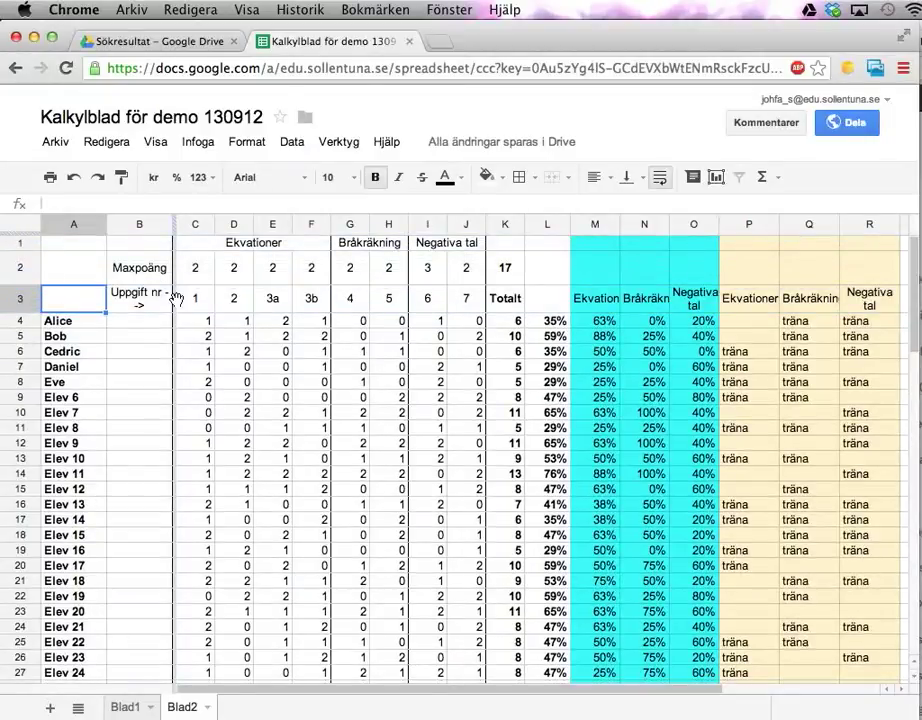
{"action": "right_click", "coordinate": [28, 300]}
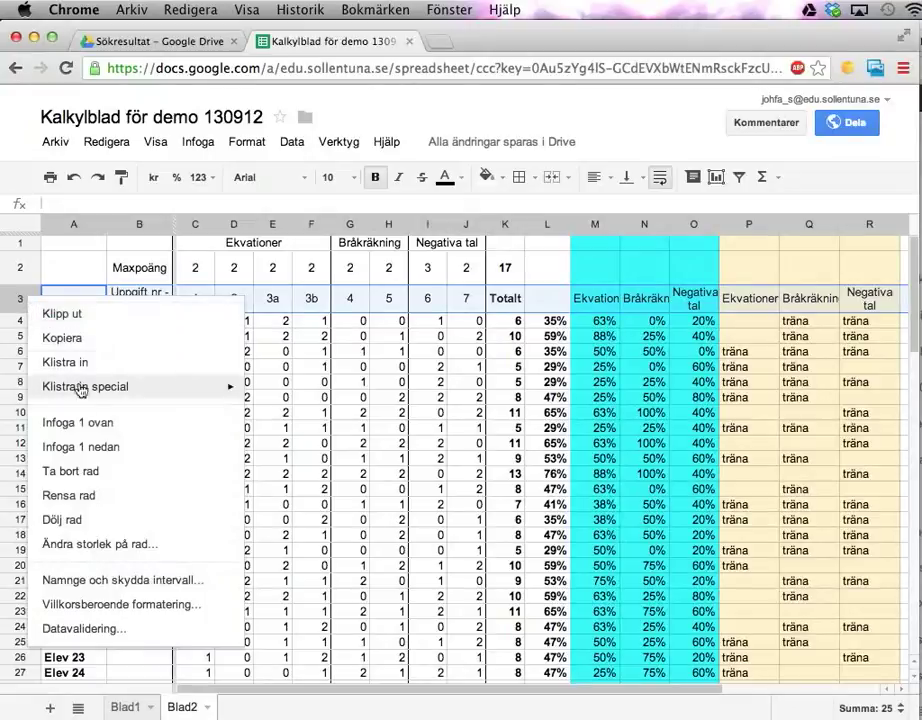
{"action": "left_click", "coordinate": [82, 423]}
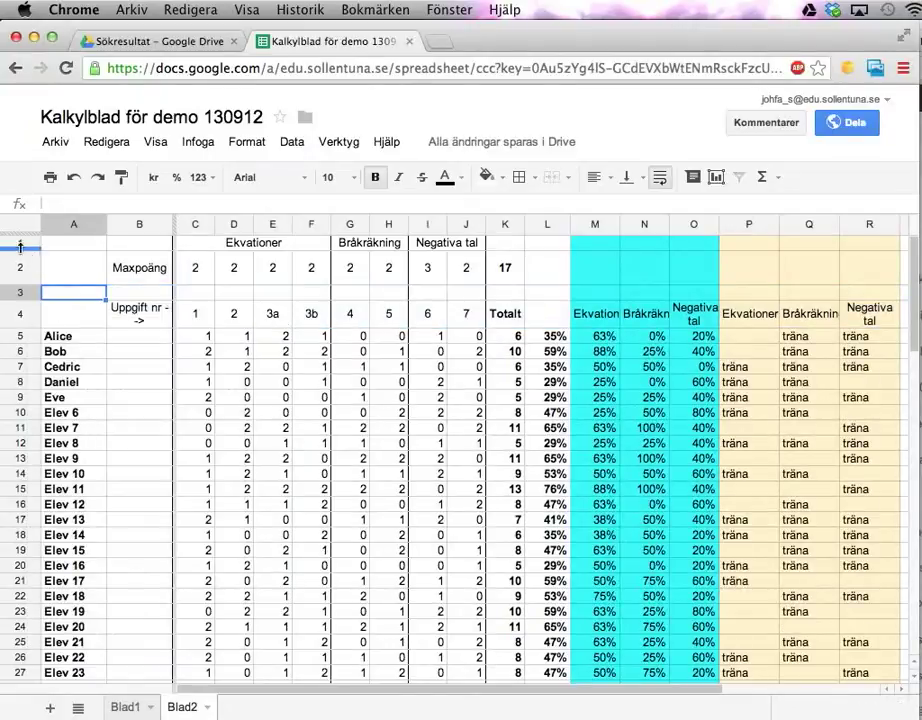
Freeze the rows down through row 4 and label cell B3 "Genomsnitt"
{"action": "left_click_drag", "start_coordinate": [21, 237], "coordinate": [16, 329]}
{"action": "left_click", "coordinate": [137, 294]}
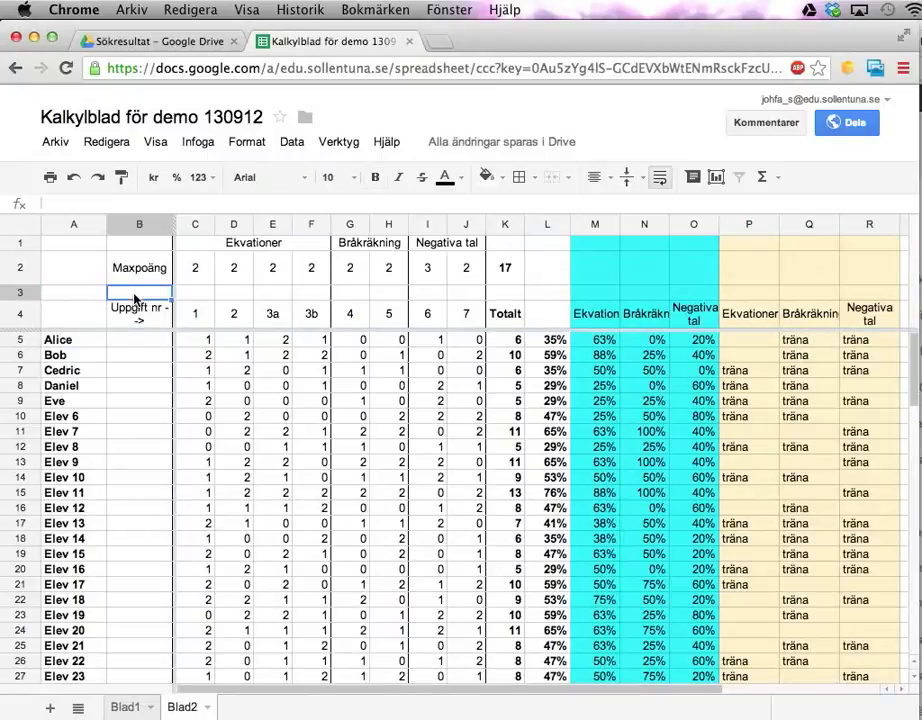
{"action": "type", "text": "Genomsnitt"}
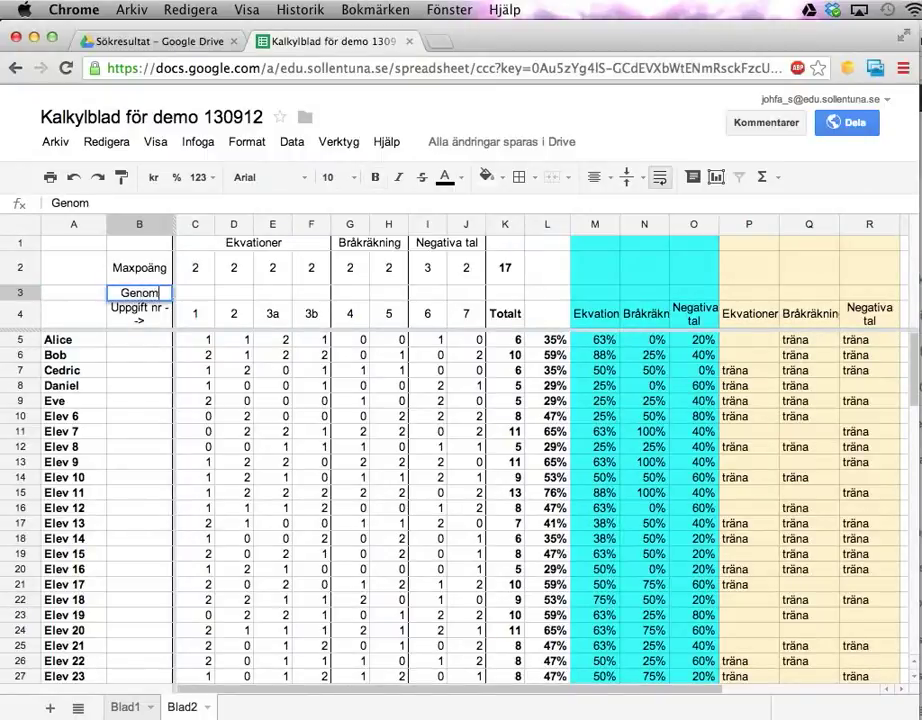
{"action": "key", "text": "Return"}
Calculate the average of all students' scores on task 1 in cell C3 with =AVERAGE(C5:C36)
{"action": "left_click", "coordinate": [195, 292]}
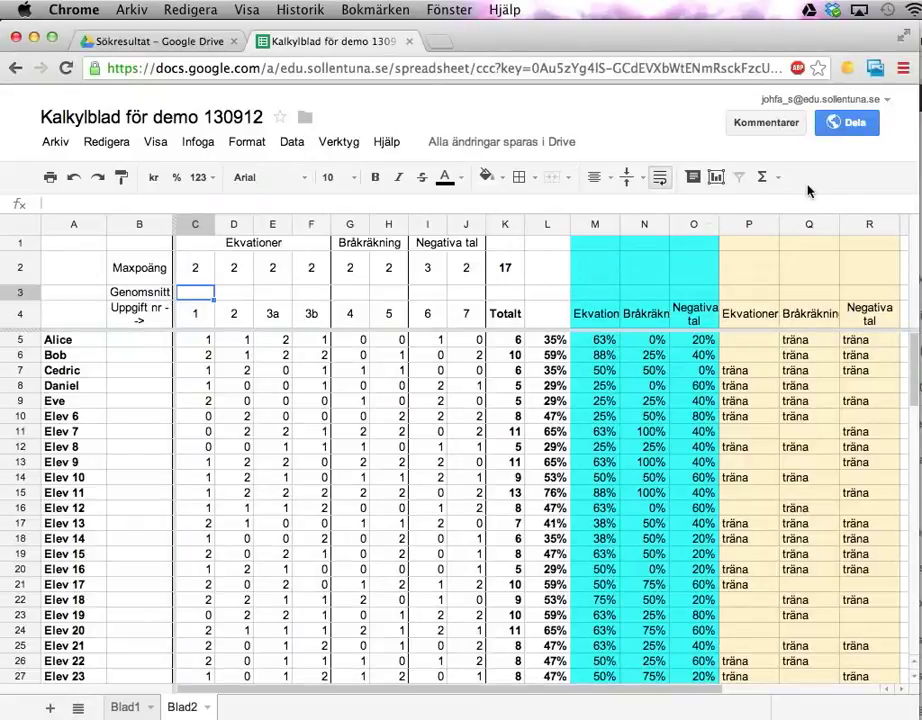
{"action": "left_click", "coordinate": [773, 184]}
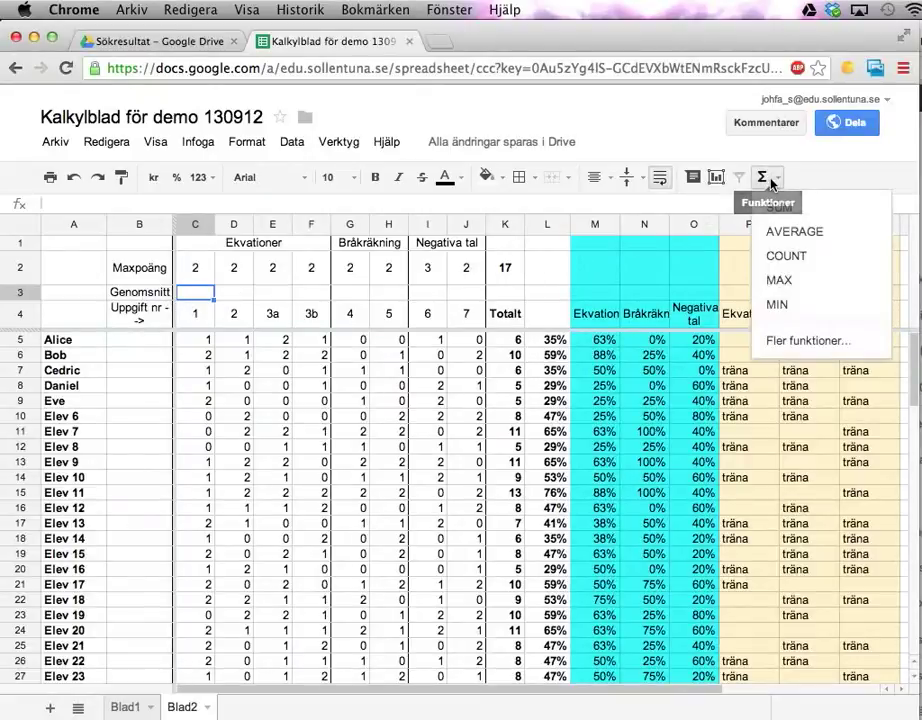
{"action": "left_click", "coordinate": [792, 238]}
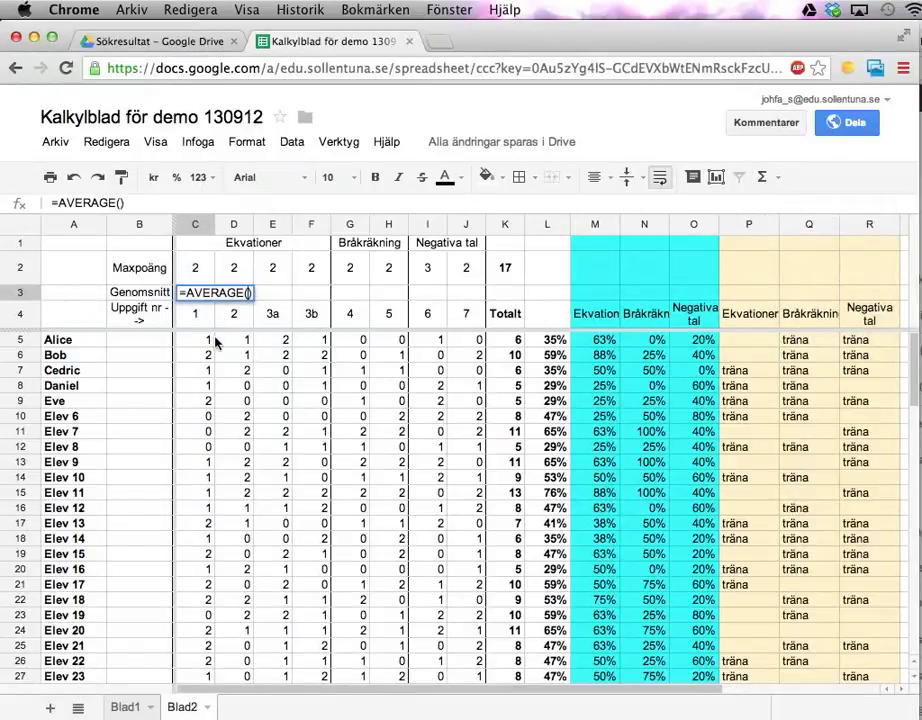
{"action": "left_click_drag", "start_coordinate": [207, 341], "coordinate": [205, 527]}
{"action": "key", "text": "Return"}
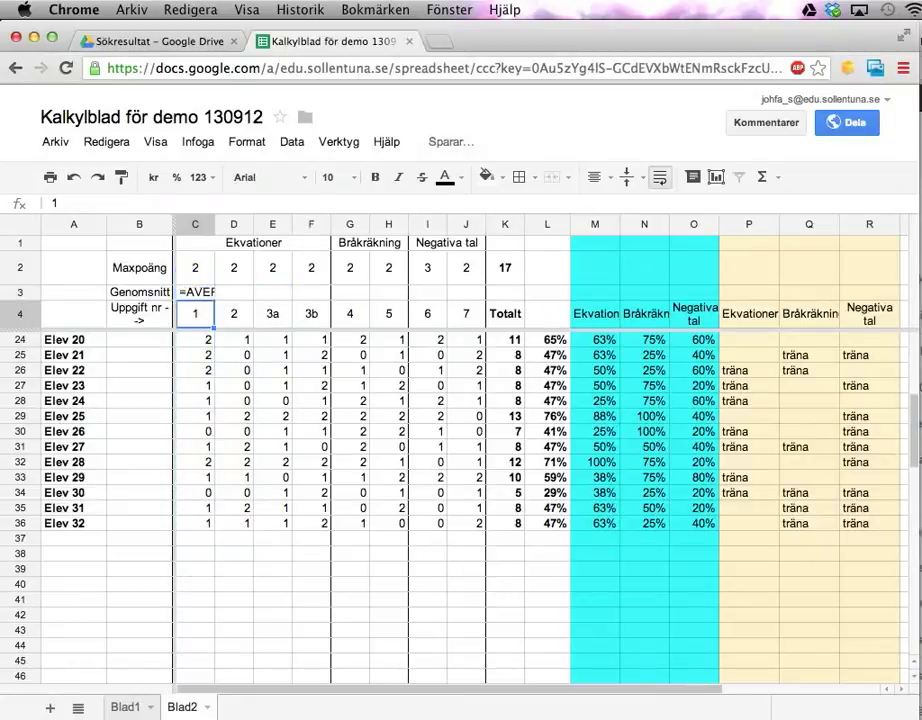
{"action": "scroll", "coordinate": [261, 477], "scroll_direction": "up", "scroll_amount": 6}
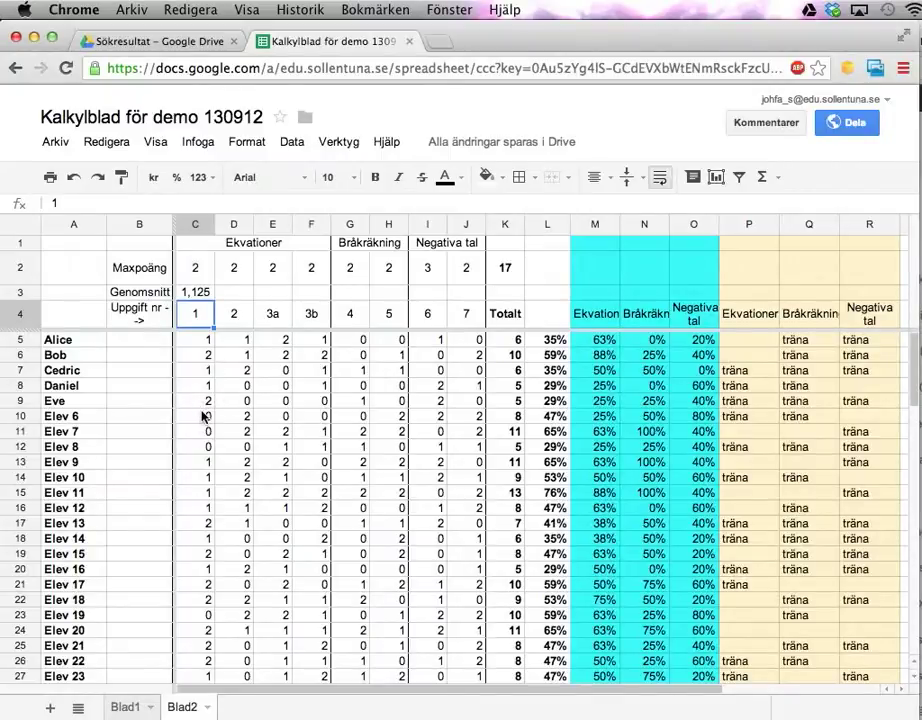
Divide the average in C3 by the task's maximum score, making the formula =AVERAGE(C5:C36)/C2
{"action": "left_click", "coordinate": [190, 292]}
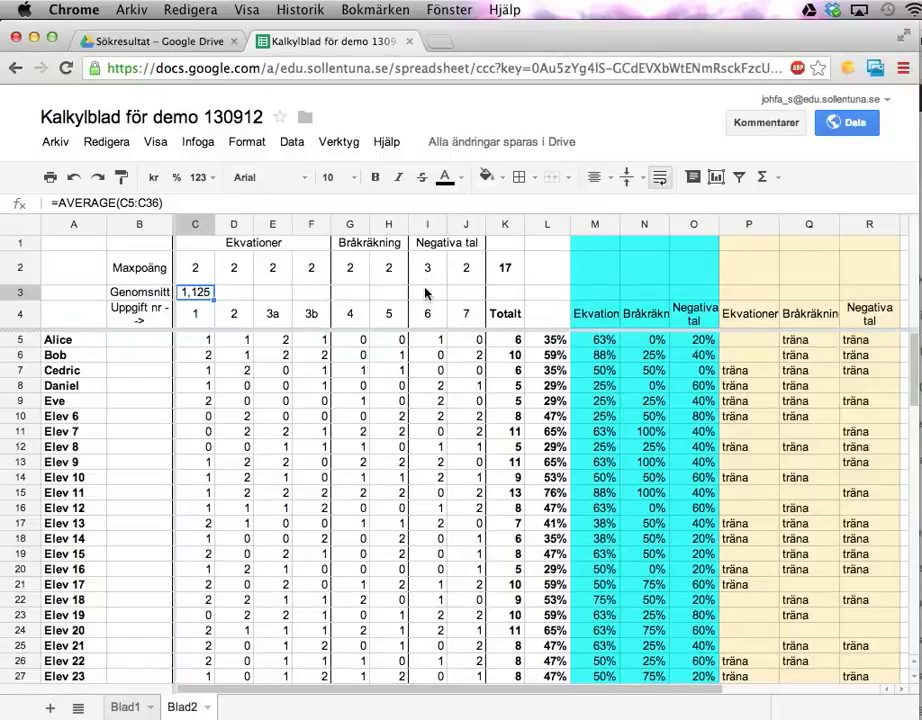
{"action": "left_click", "coordinate": [192, 205]}
{"action": "type", "text": "/"}
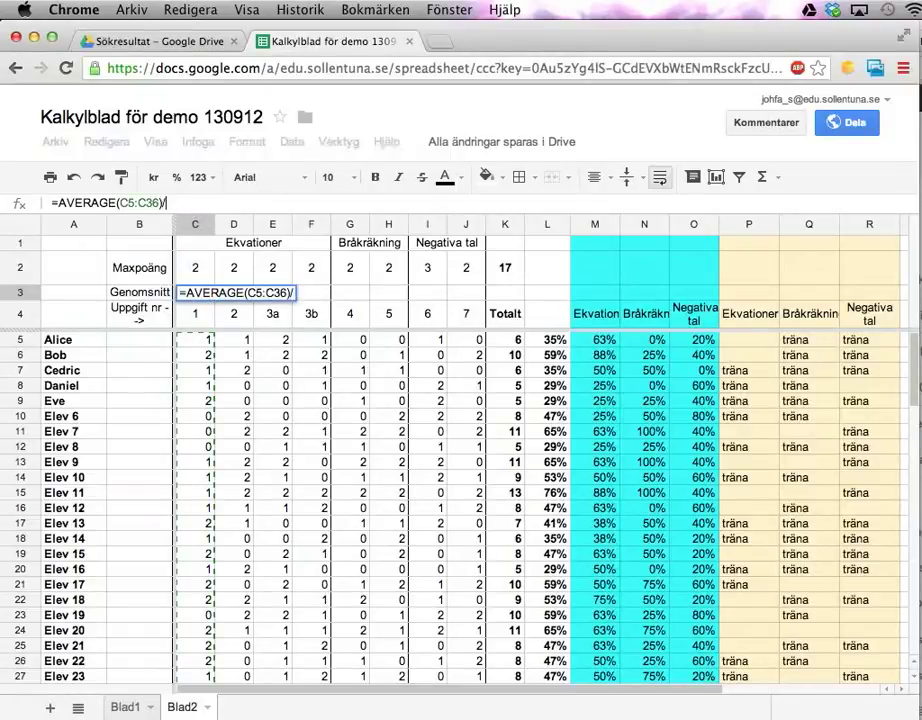
{"action": "left_click", "coordinate": [196, 270]}
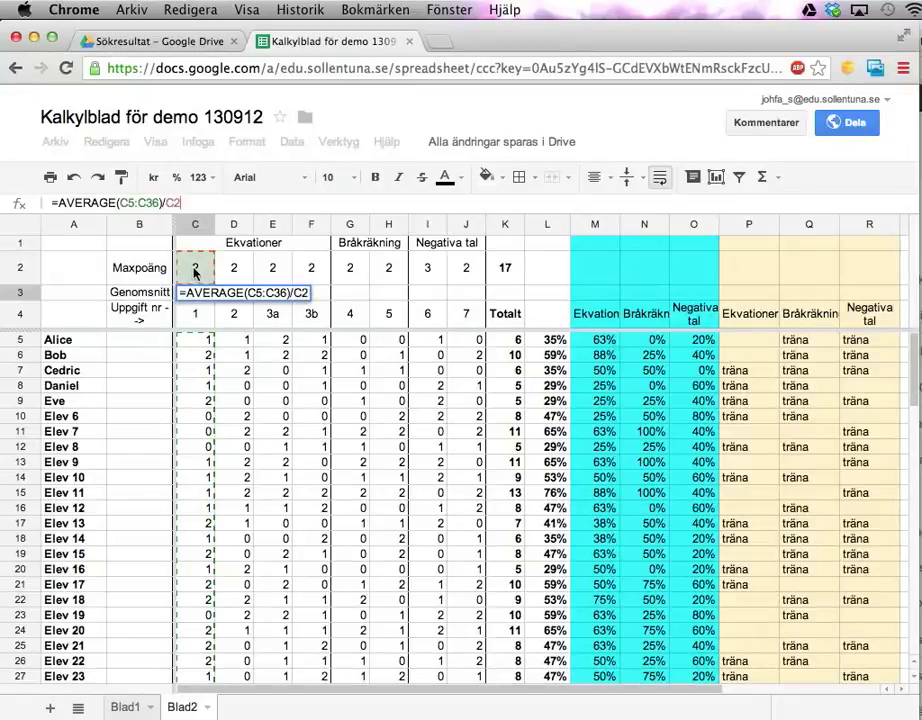
{"action": "key", "text": "Return"}
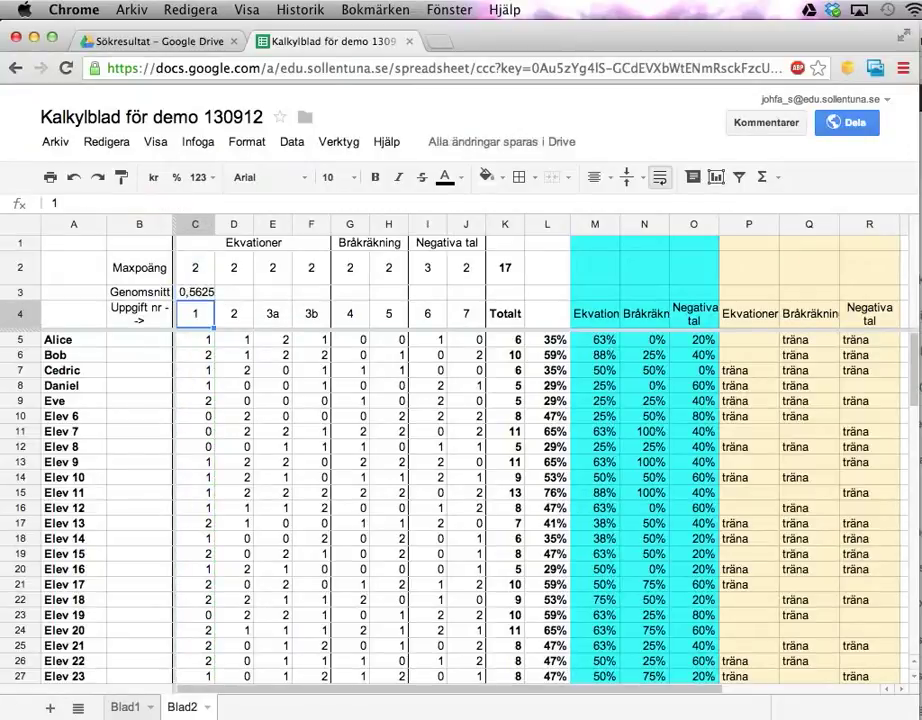
Format C3 as a rounded percentage and fill its formula across row 3 to the Totalt column K
{"action": "left_click", "coordinate": [198, 296]}
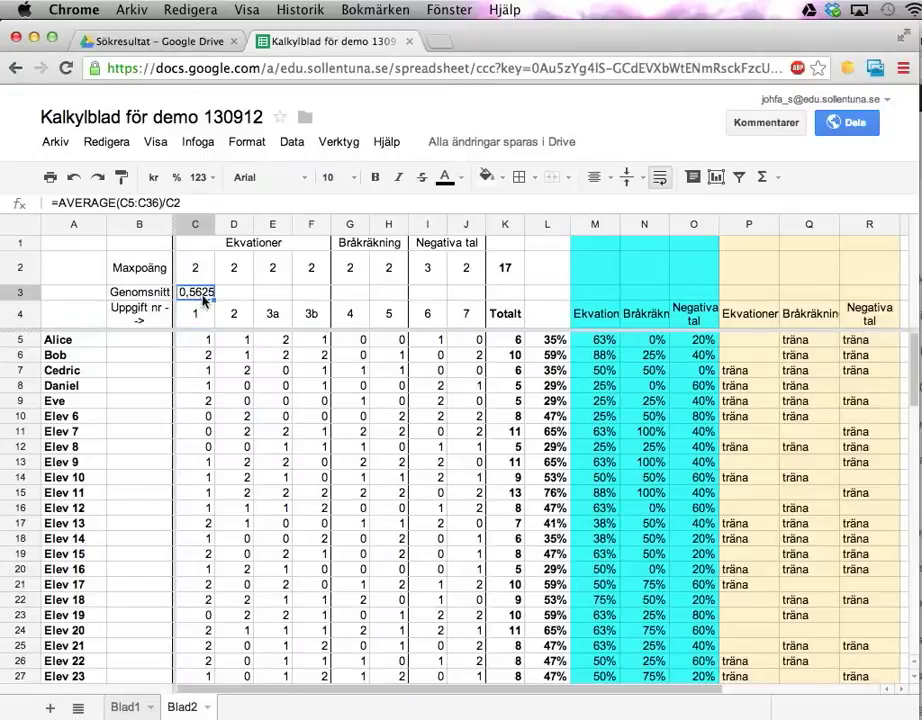
{"action": "left_click", "coordinate": [238, 145]}
{"action": "mouse_move", "coordinate": [245, 171]}
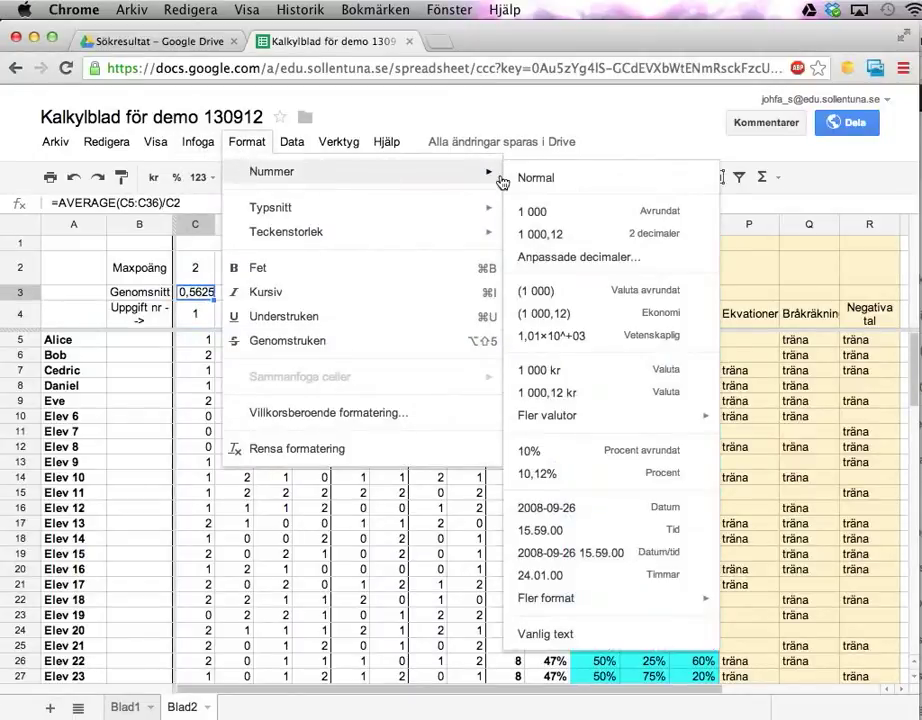
{"action": "left_click", "coordinate": [548, 455]}
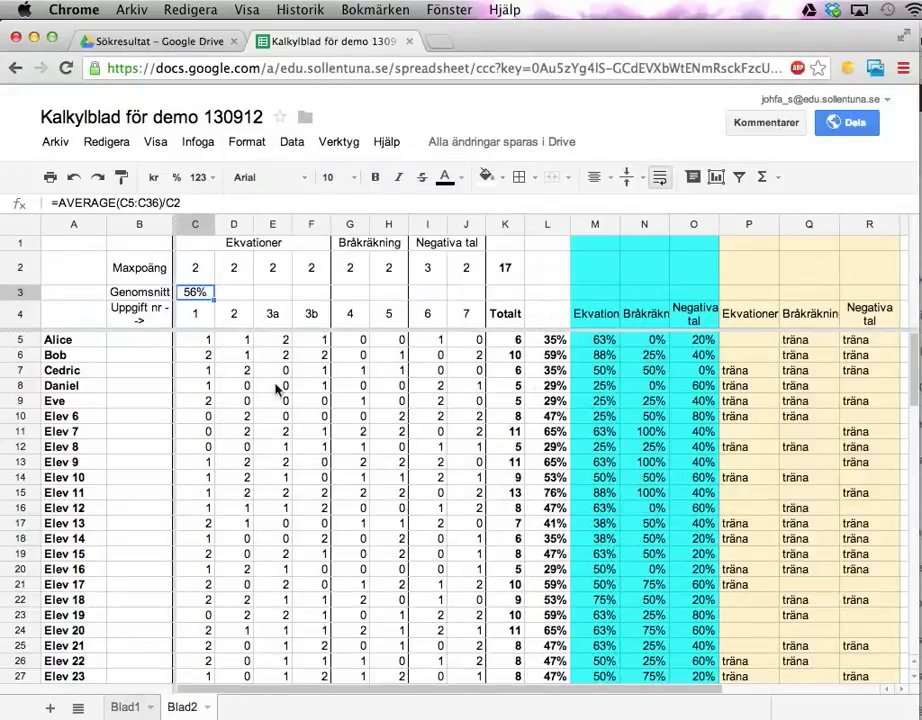
{"action": "left_click_drag", "start_coordinate": [213, 300], "coordinate": [505, 302]}
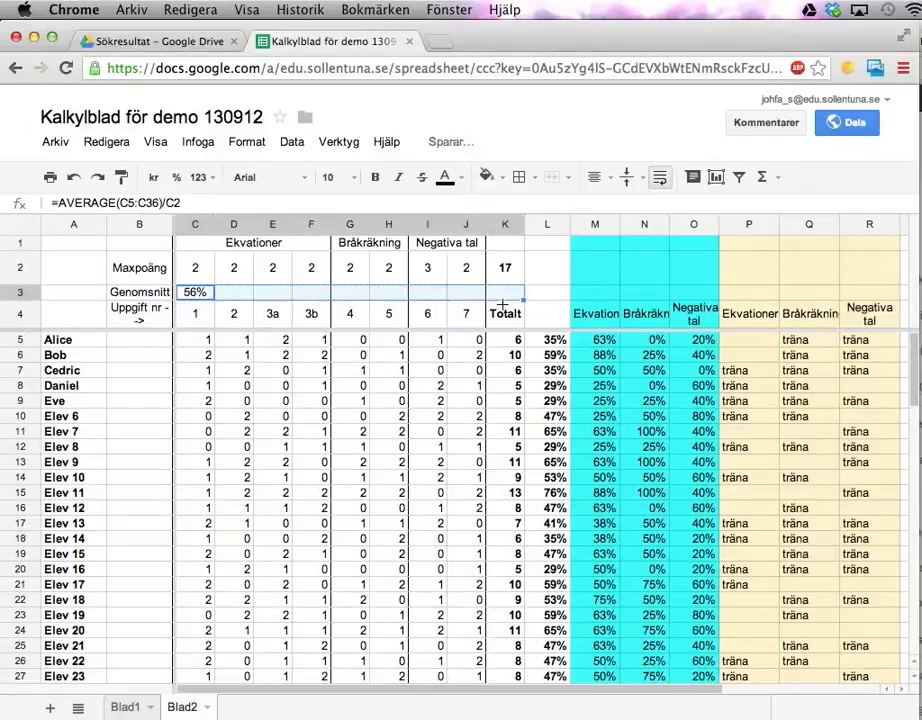
{"action": "left_click", "coordinate": [426, 317]}
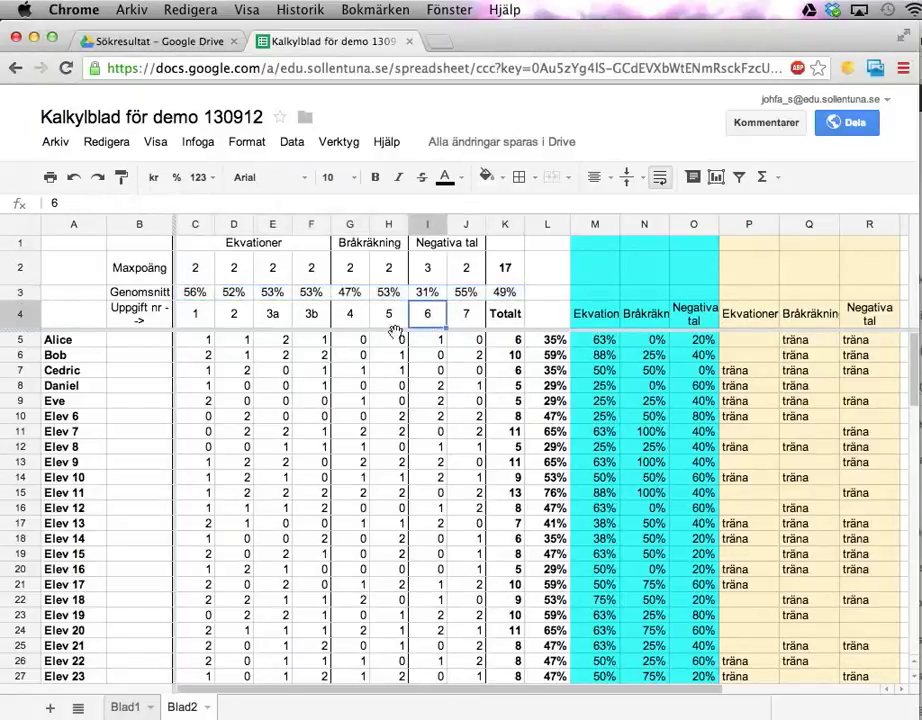
Add a right border to cells F3, H3 and J3 to continue the dividers between the topic groups
{"action": "left_click", "coordinate": [311, 292]}
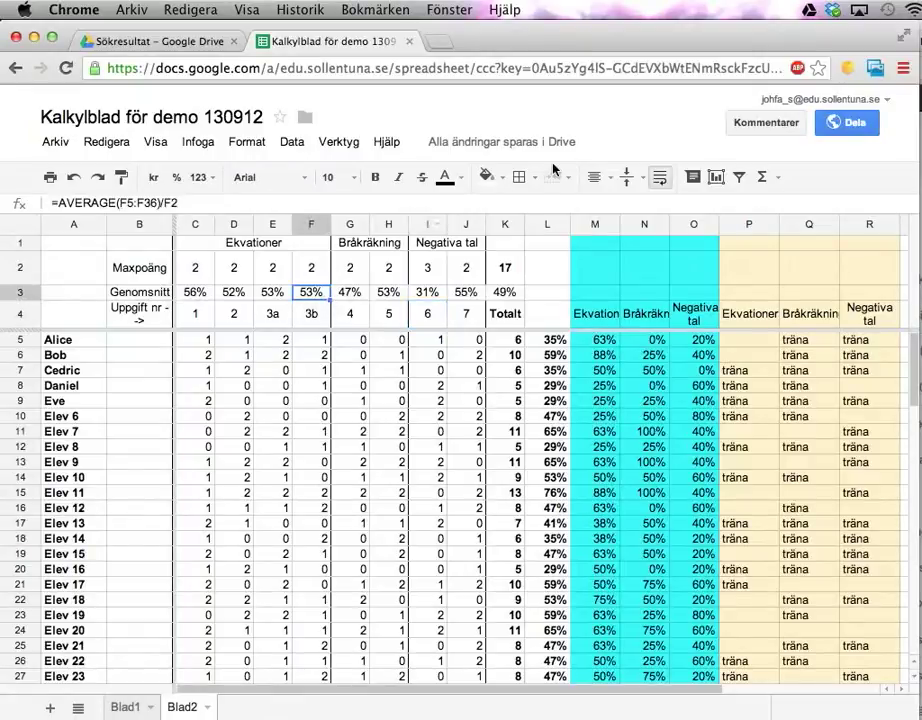
{"action": "left_click", "coordinate": [520, 177]}
{"action": "left_click", "coordinate": [585, 241]}
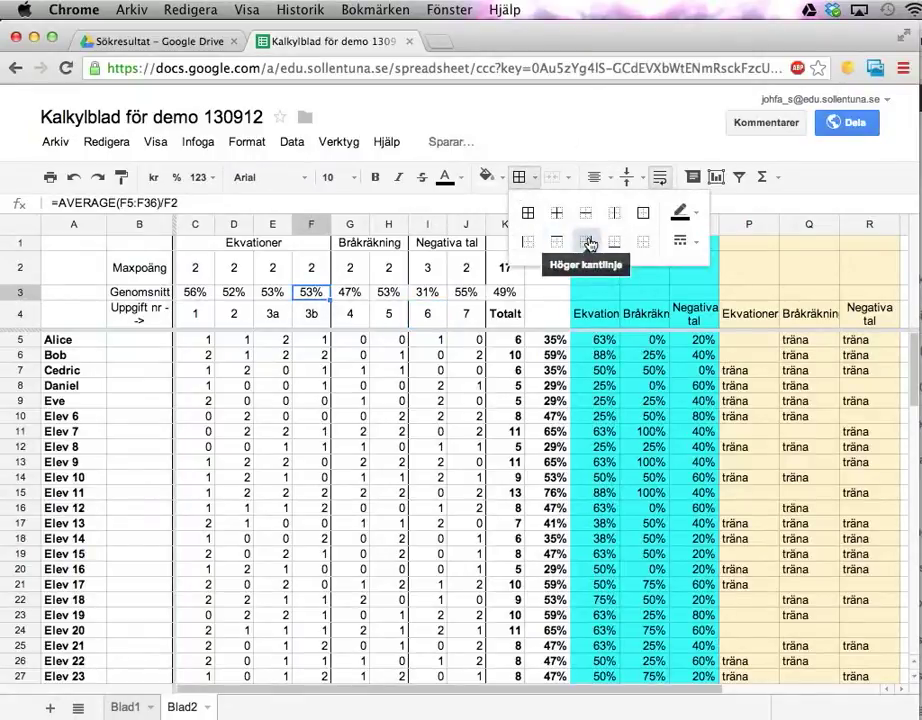
{"action": "left_click", "coordinate": [400, 295]}
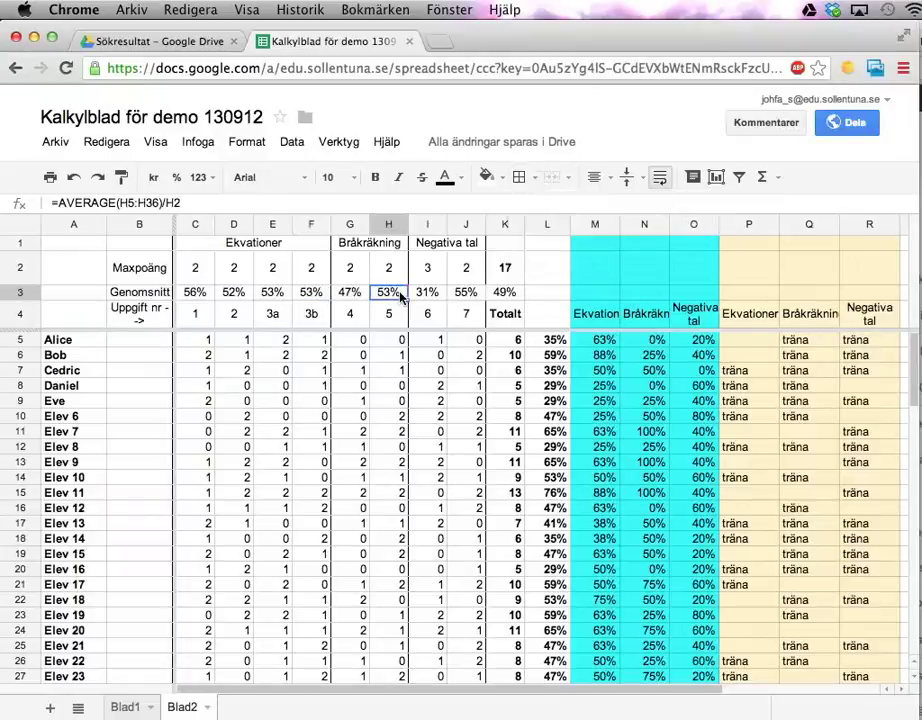
{"action": "left_click", "coordinate": [520, 177]}
{"action": "left_click", "coordinate": [581, 251]}
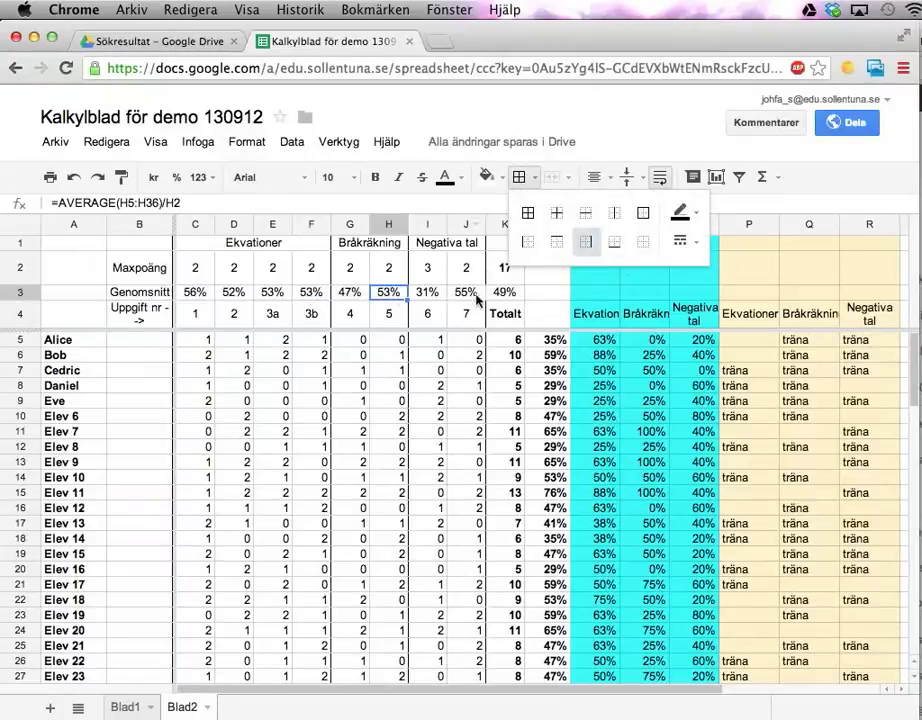
{"action": "left_click", "coordinate": [472, 293]}
{"action": "left_click", "coordinate": [519, 177]}
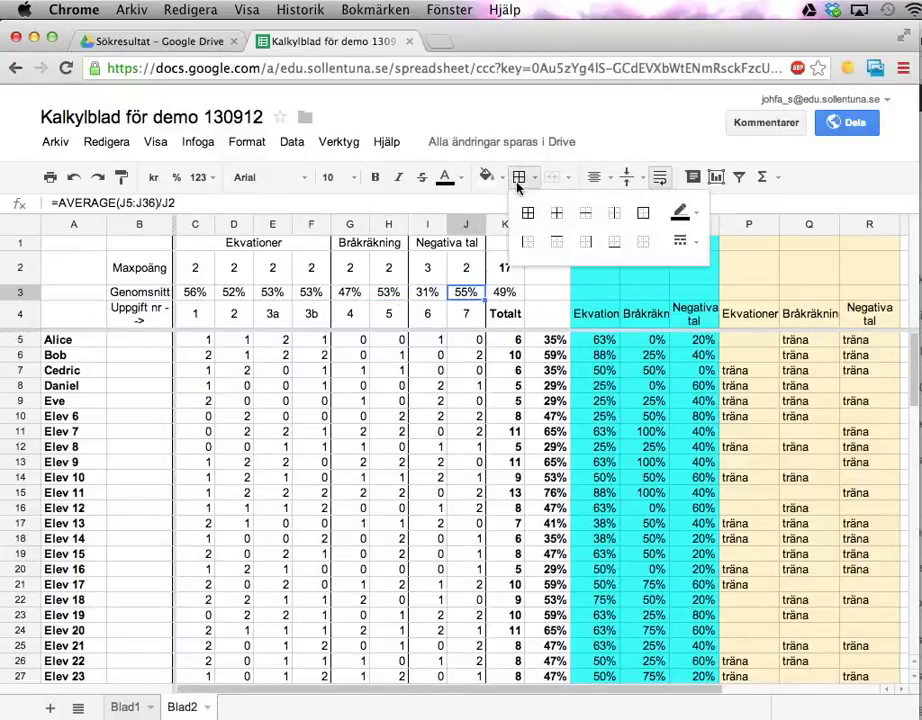
{"action": "left_click", "coordinate": [583, 241]}
{"action": "left_click", "coordinate": [458, 320]}
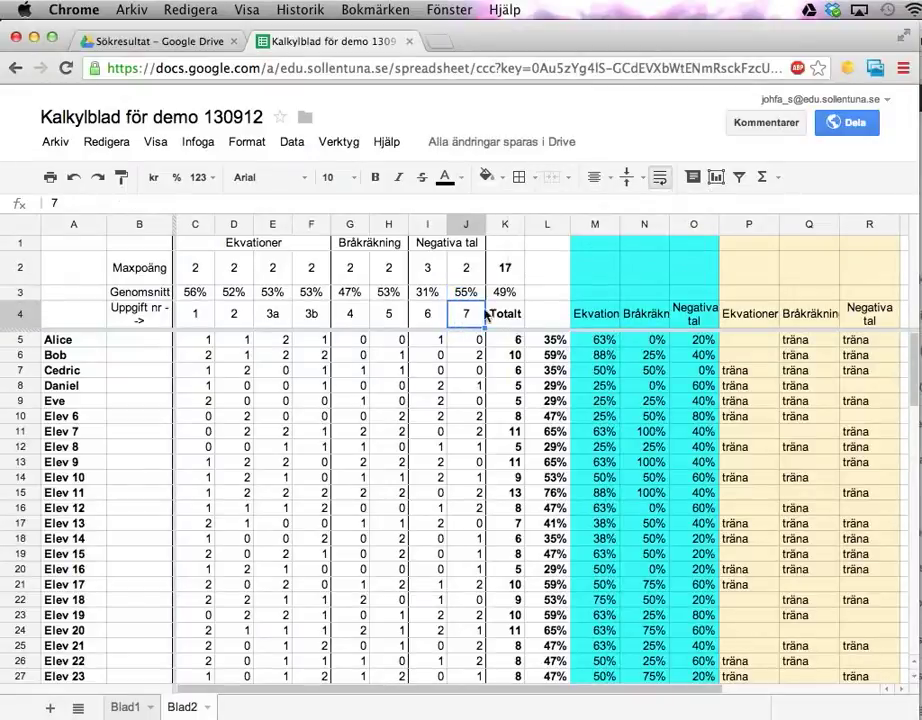
{"action": "left_click", "coordinate": [424, 320]}
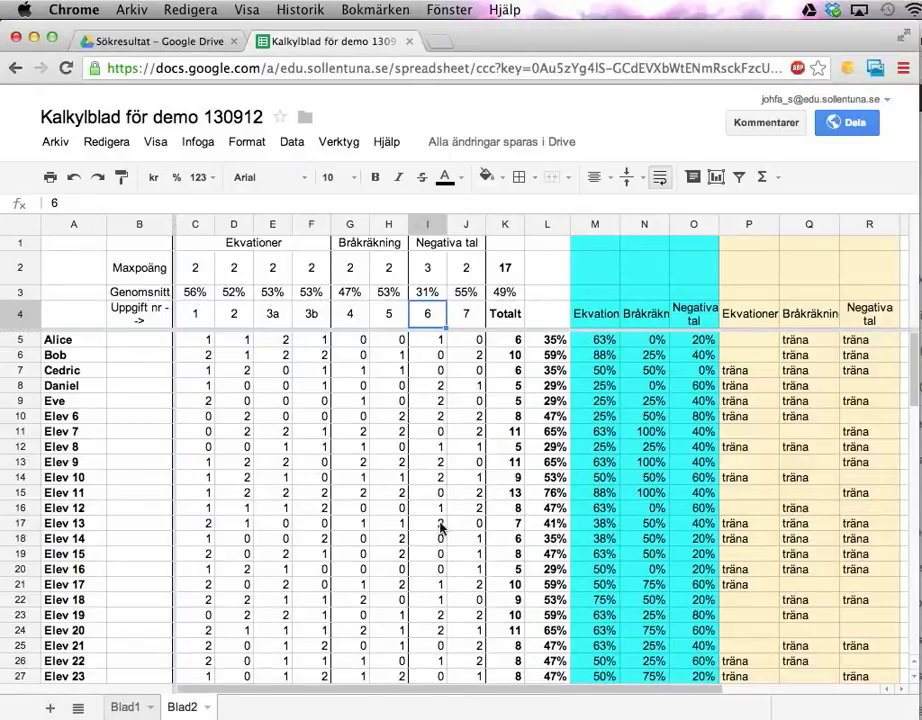
{"action": "left_click", "coordinate": [195, 296]}
{"action": "left_click_drag", "start_coordinate": [195, 296], "coordinate": [465, 318]}
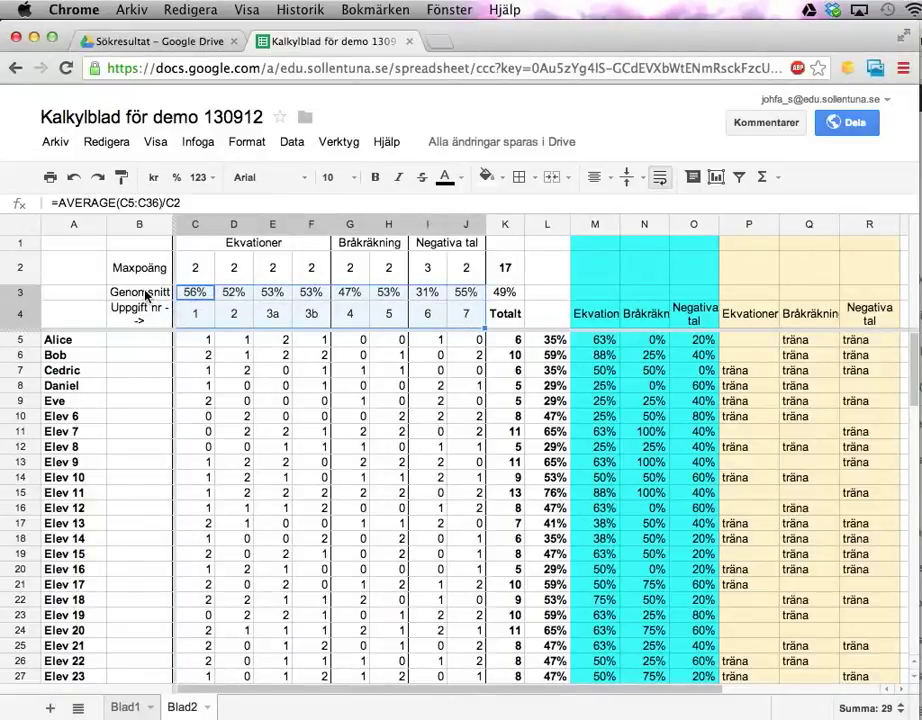
{"action": "left_click_drag", "start_coordinate": [147, 295], "coordinate": [466, 313]}
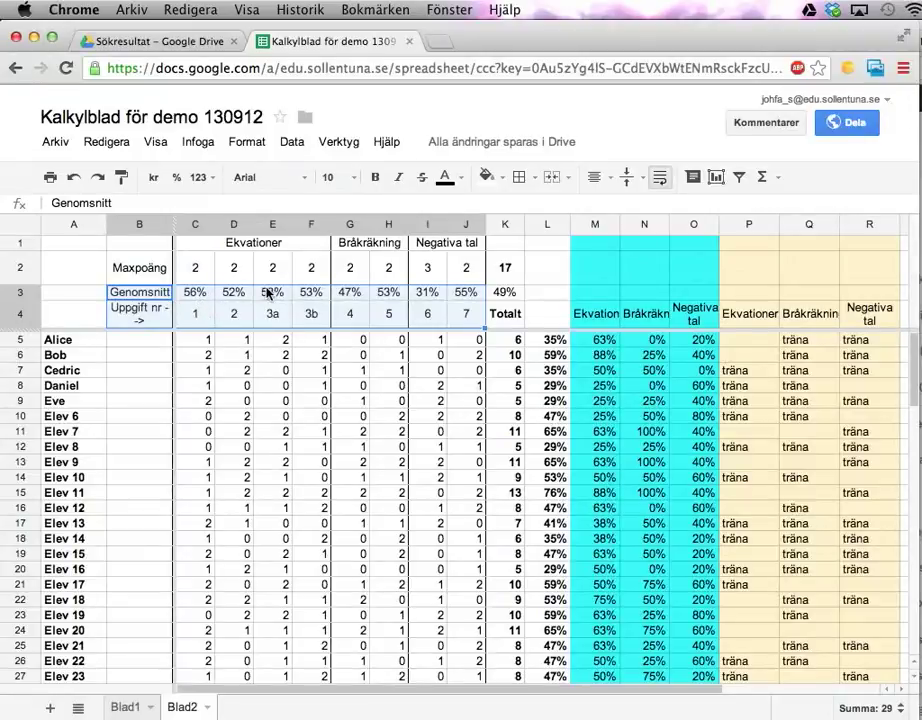
{"action": "left_click", "coordinate": [203, 143]}
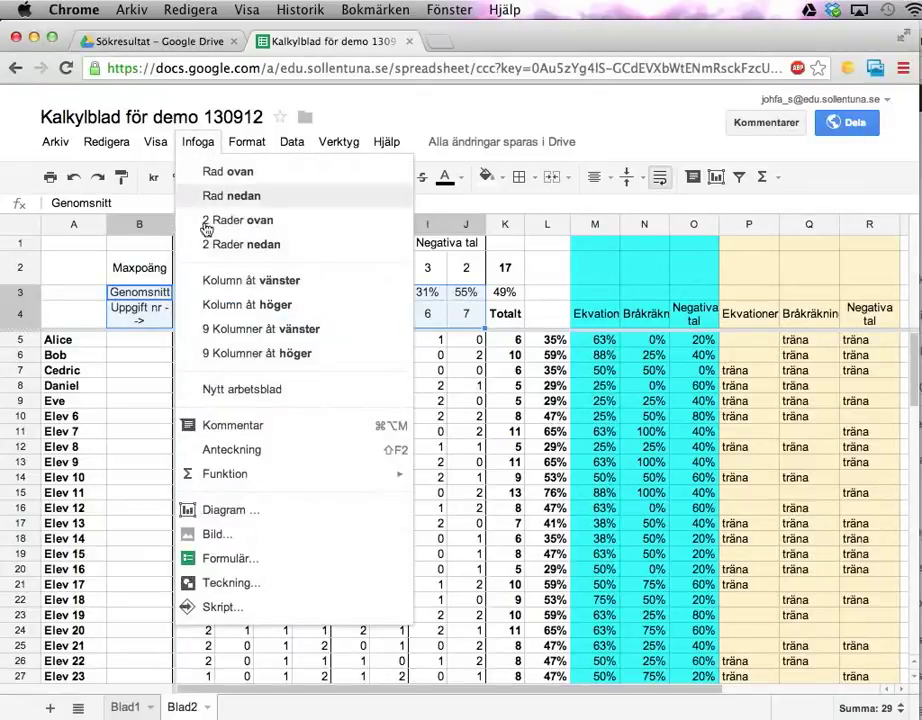
{"action": "left_click", "coordinate": [237, 513]}
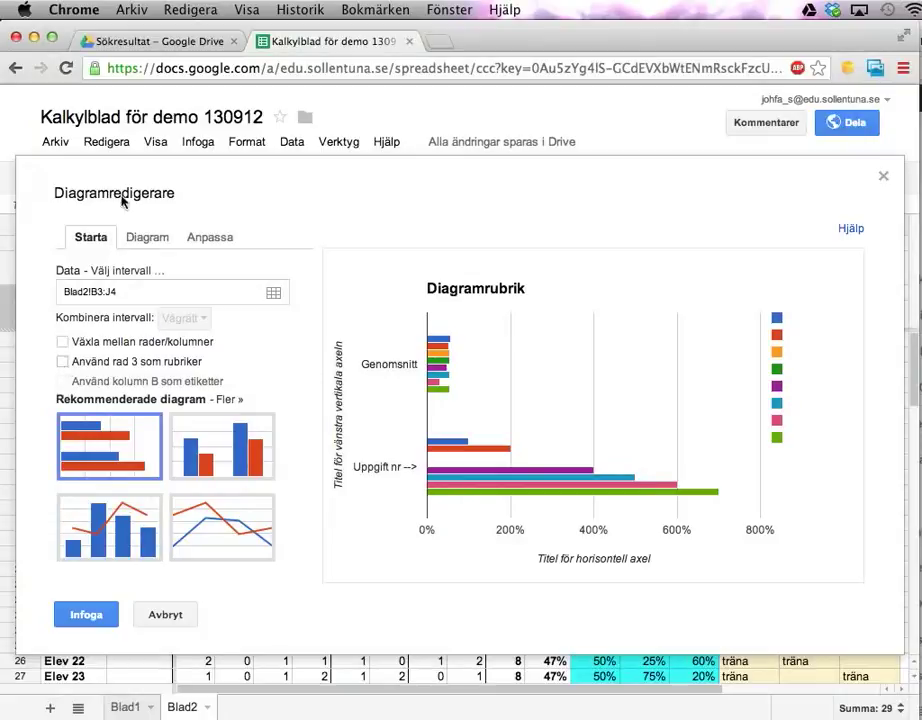
{"action": "left_click", "coordinate": [63, 362]}
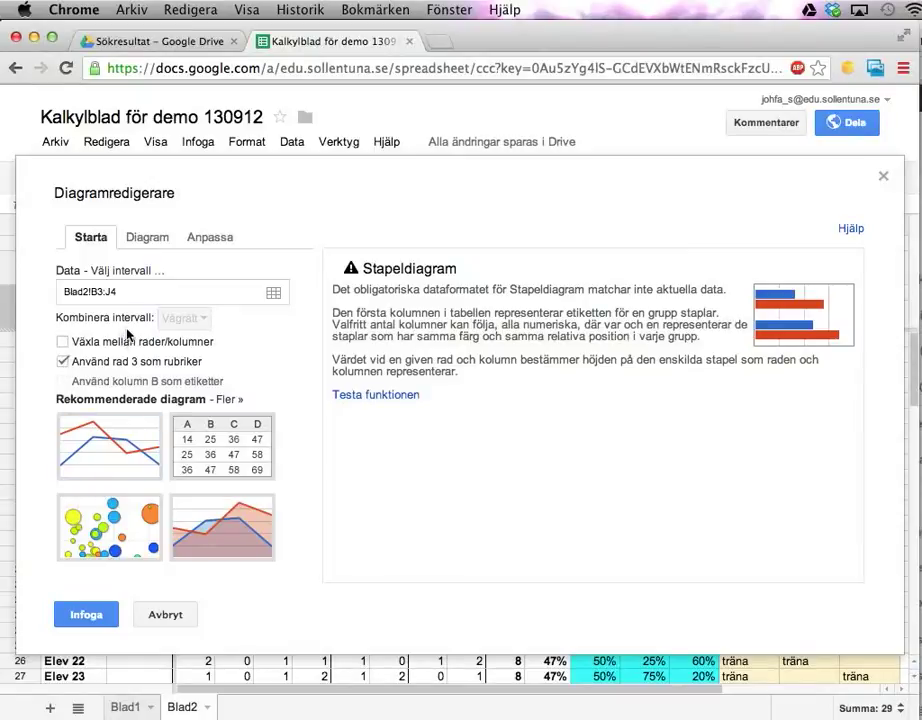
{"action": "left_click", "coordinate": [152, 242]}
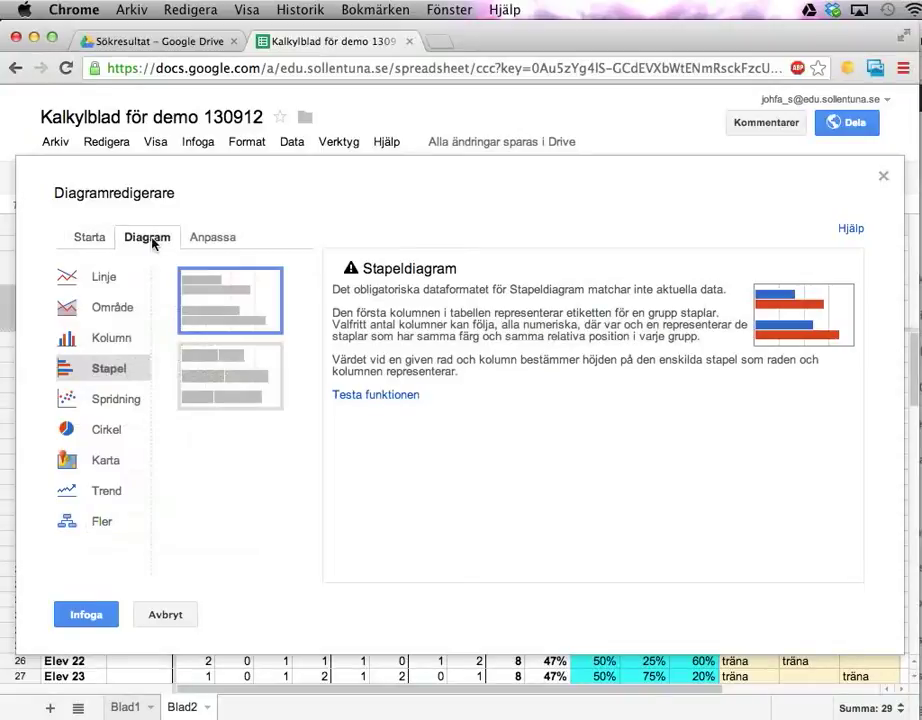
{"action": "left_click", "coordinate": [118, 341]}
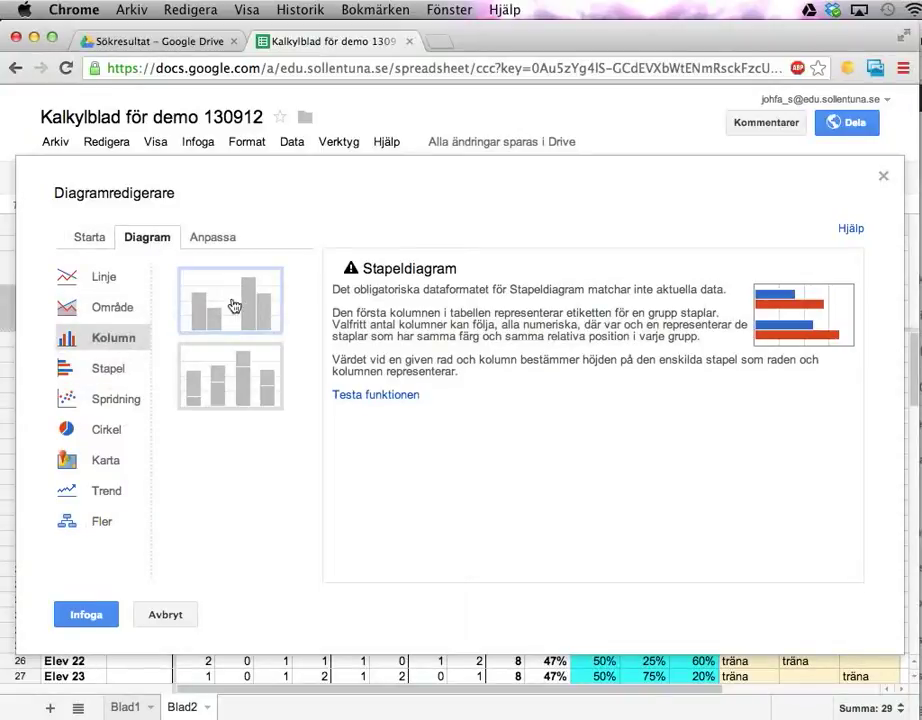
{"action": "left_click", "coordinate": [235, 303]}
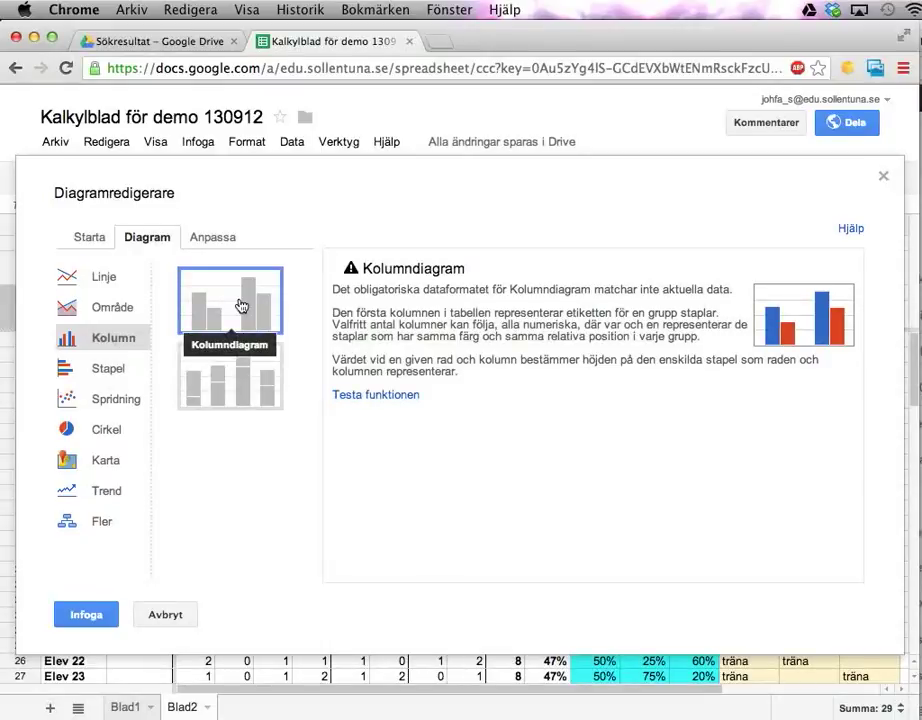
{"action": "left_click", "coordinate": [89, 237]}
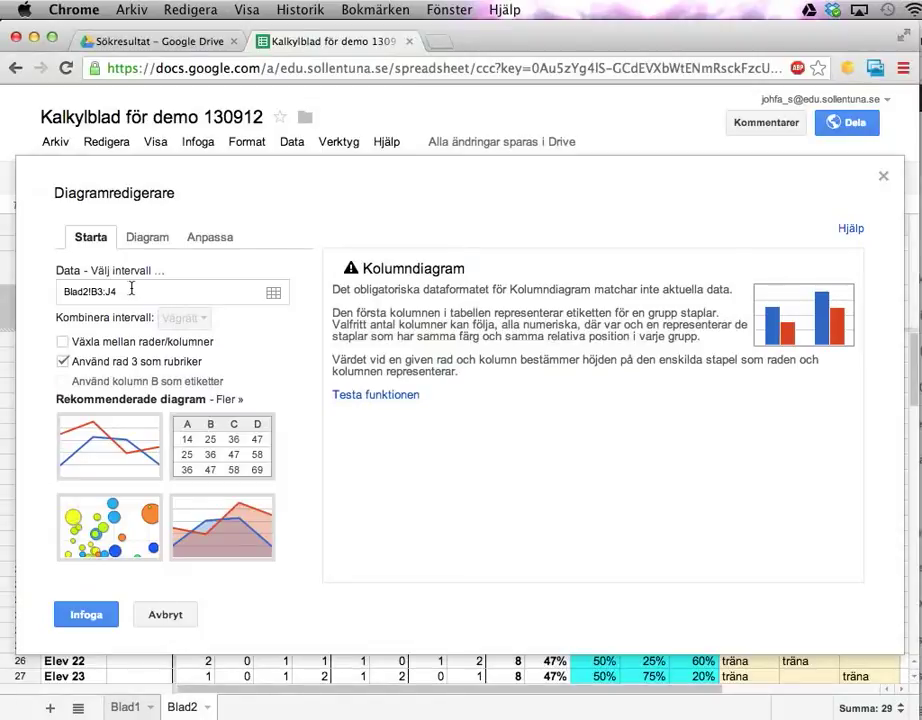
{"action": "left_click", "coordinate": [165, 614]}
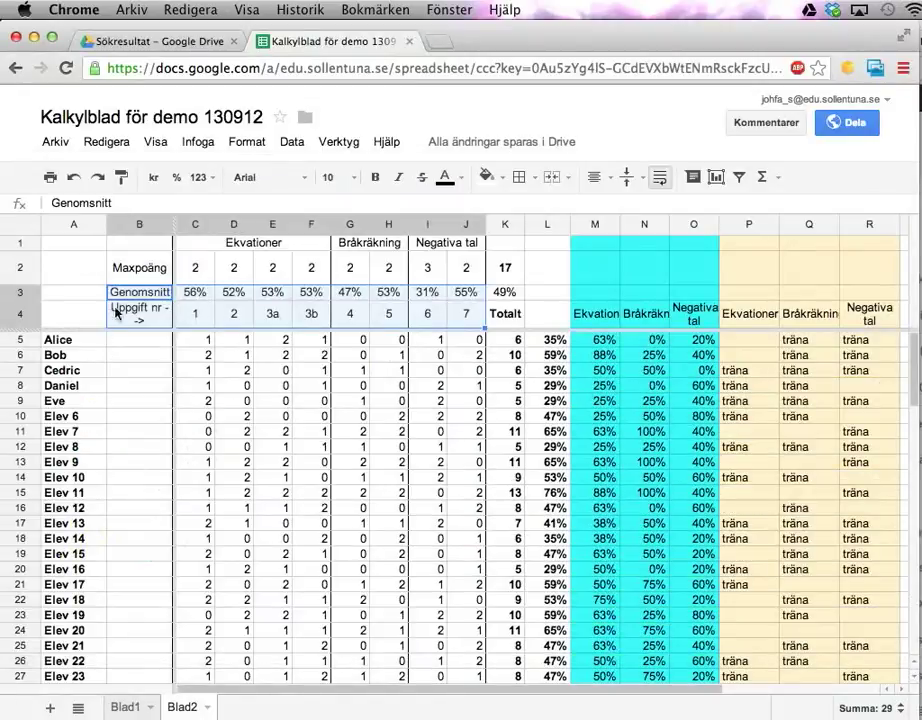
{"action": "left_click_drag", "start_coordinate": [195, 292], "coordinate": [459, 297]}
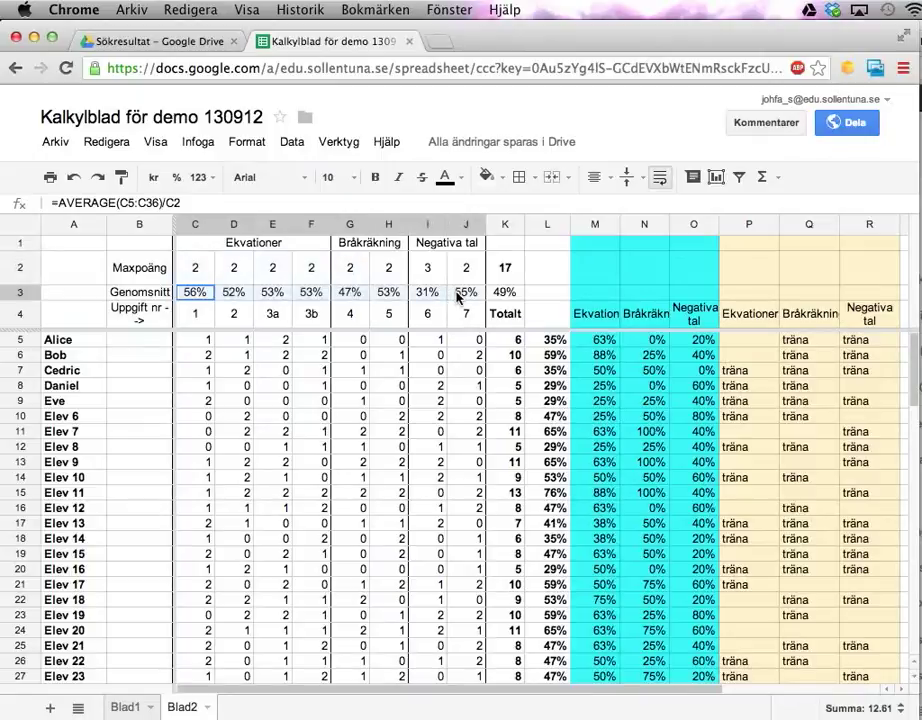
{"action": "left_click", "coordinate": [466, 313]}
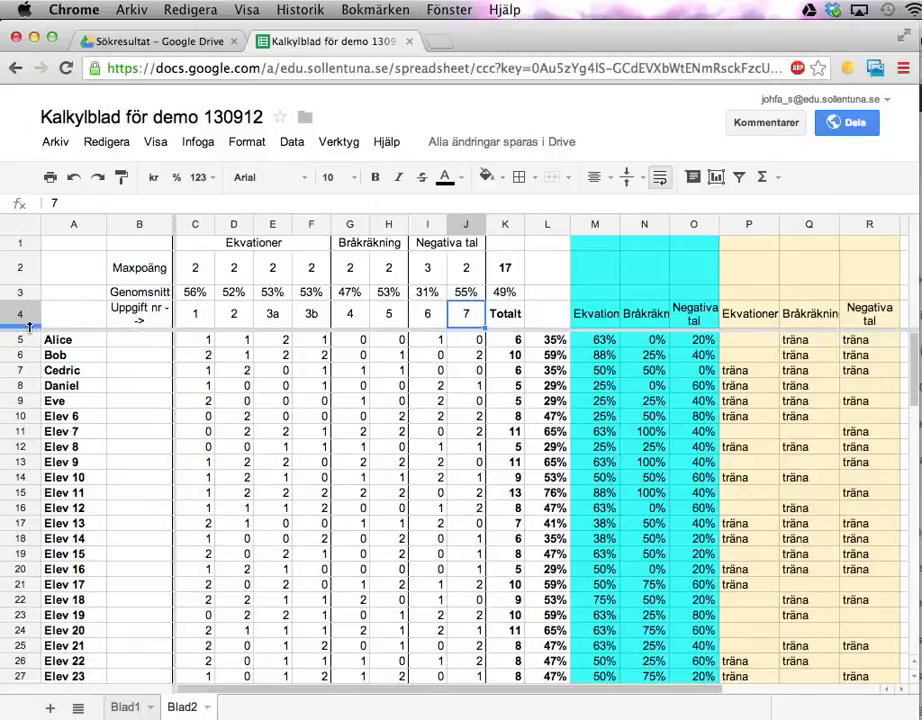
Unfreeze the header rows and insert an empty row above the Genomsnitt row
{"action": "left_click_drag", "start_coordinate": [29, 327], "coordinate": [27, 228]}
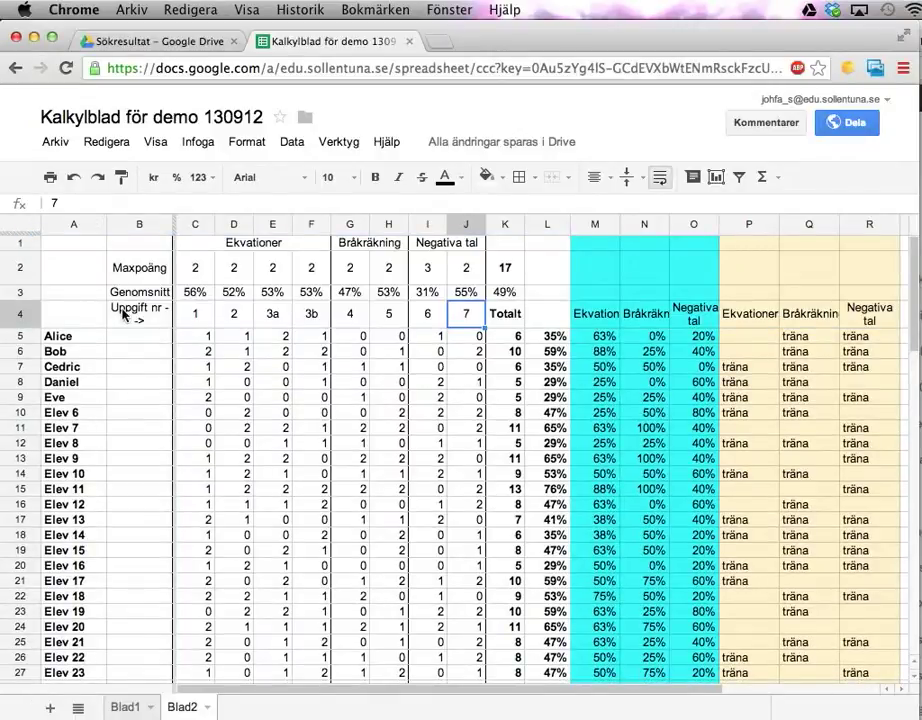
{"action": "left_click", "coordinate": [14, 293]}
{"action": "right_click", "coordinate": [14, 293]}
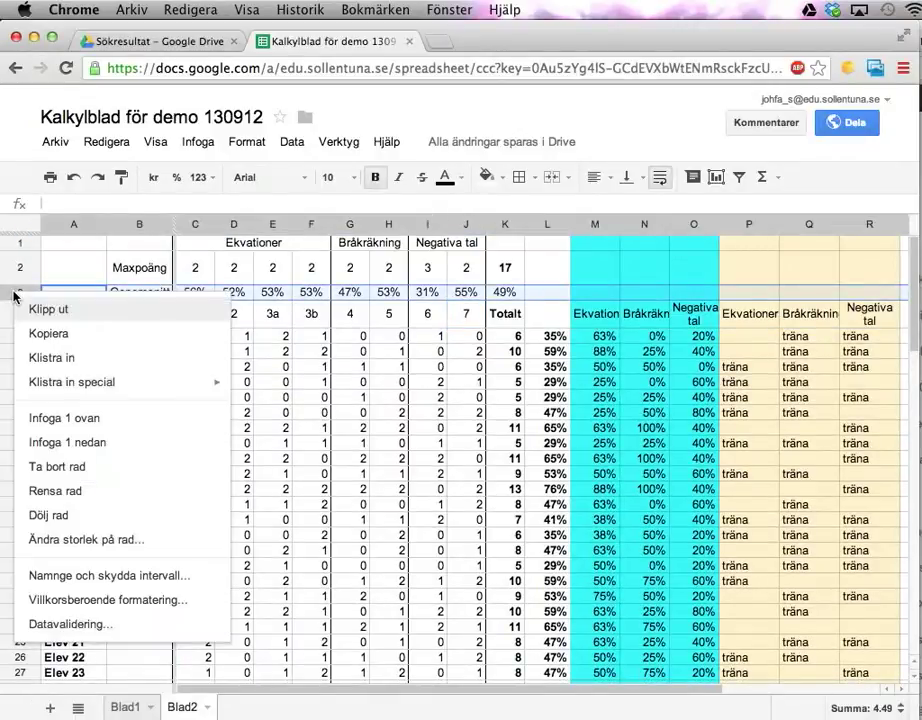
{"action": "left_click", "coordinate": [84, 419]}
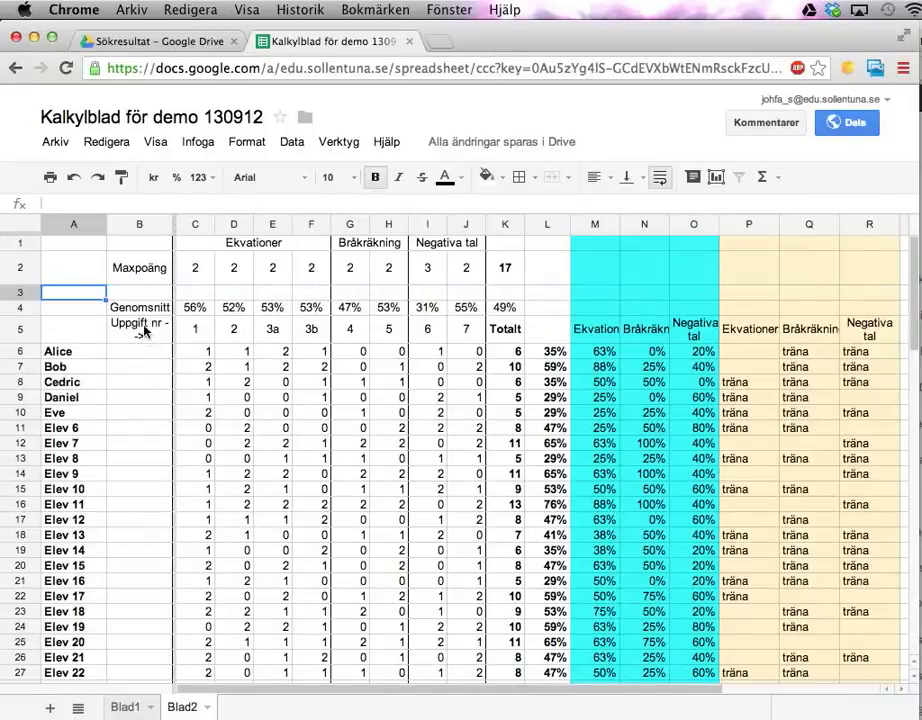
Copy the task-number row B5:J5 into the empty row 3 starting at B3, and freeze rows 1 to 5
{"action": "left_click_drag", "start_coordinate": [145, 332], "coordinate": [466, 337]}
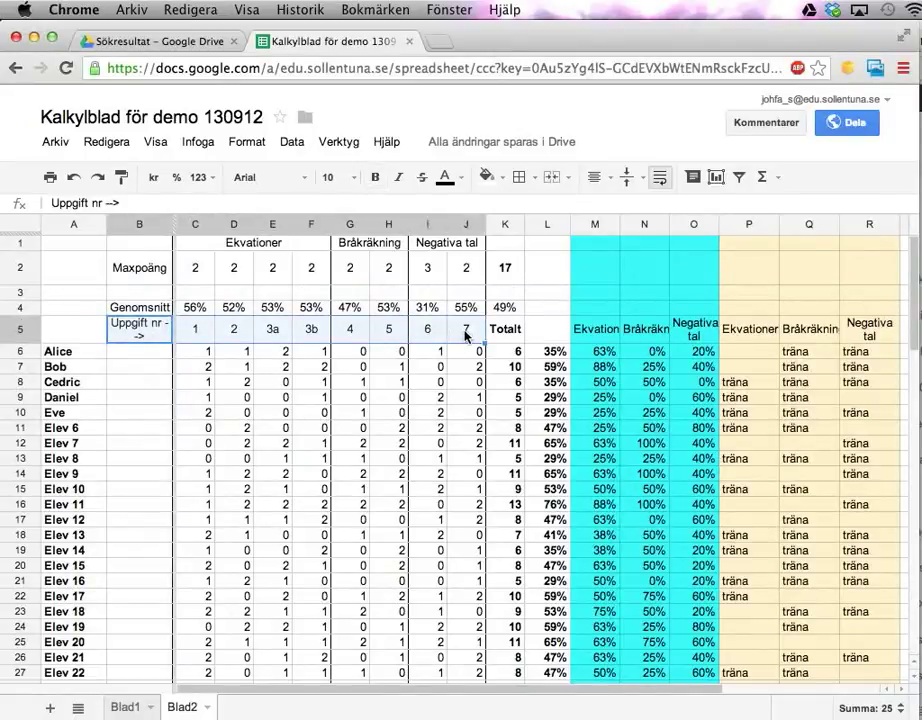
{"action": "key", "text": "super+c"}
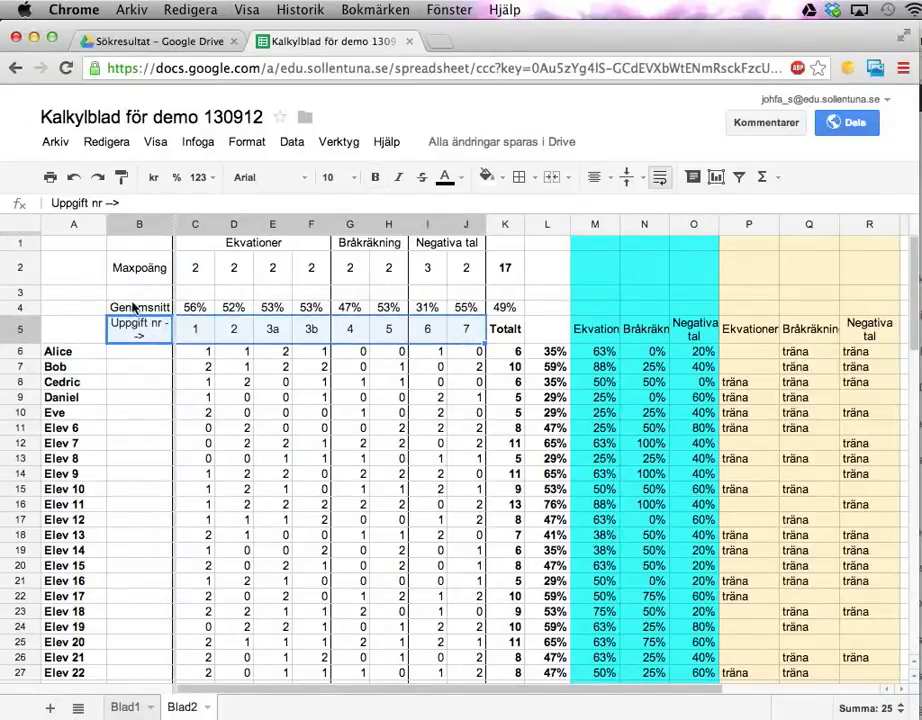
{"action": "left_click", "coordinate": [133, 298]}
{"action": "key", "text": "super+v"}
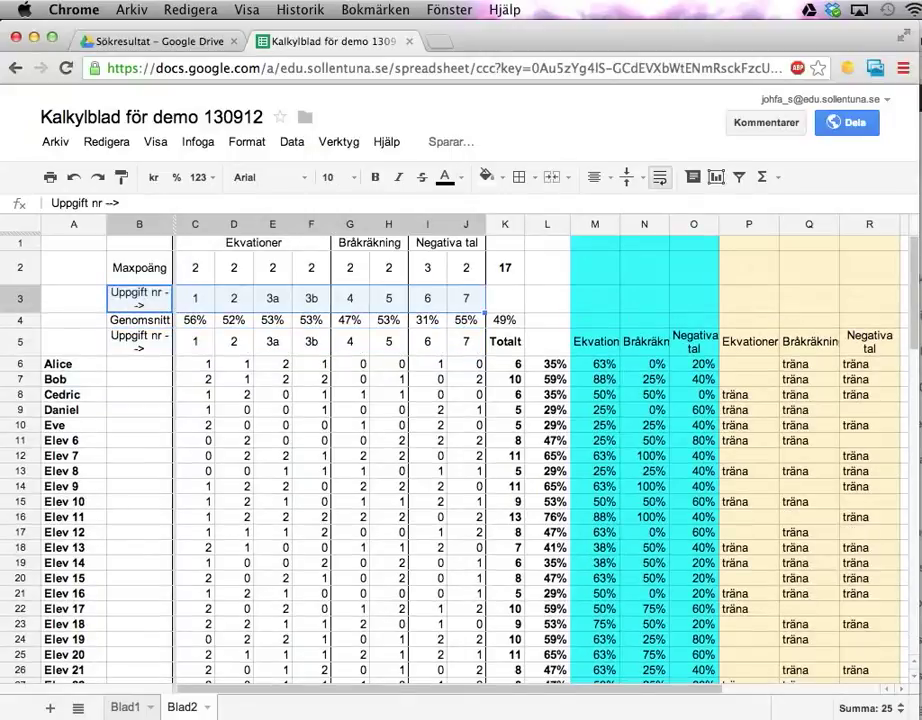
{"action": "left_click", "coordinate": [264, 346]}
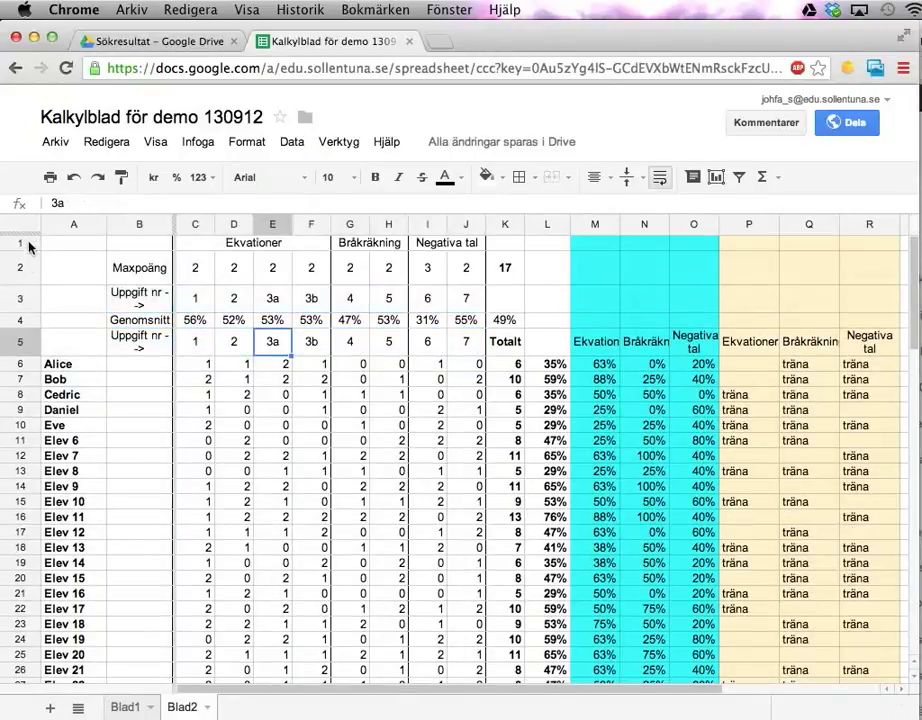
{"action": "left_click_drag", "start_coordinate": [28, 242], "coordinate": [22, 372]}
Start a chart from the task numbers and averages in B3:J4, using row 3 as headers
{"action": "left_click", "coordinate": [139, 298]}
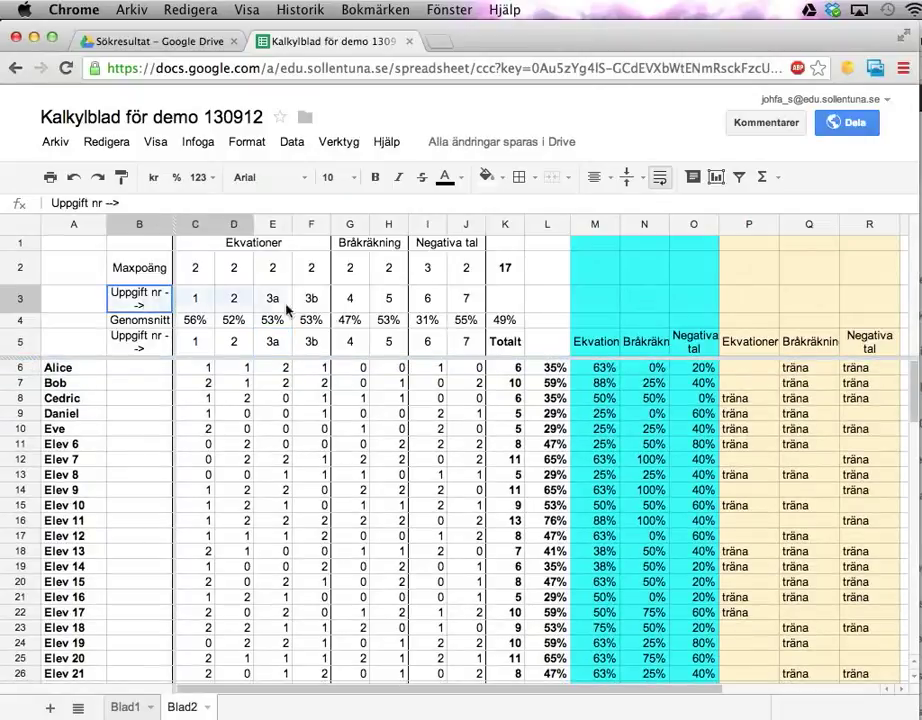
{"action": "left_click_drag", "start_coordinate": [287, 311], "coordinate": [466, 320]}
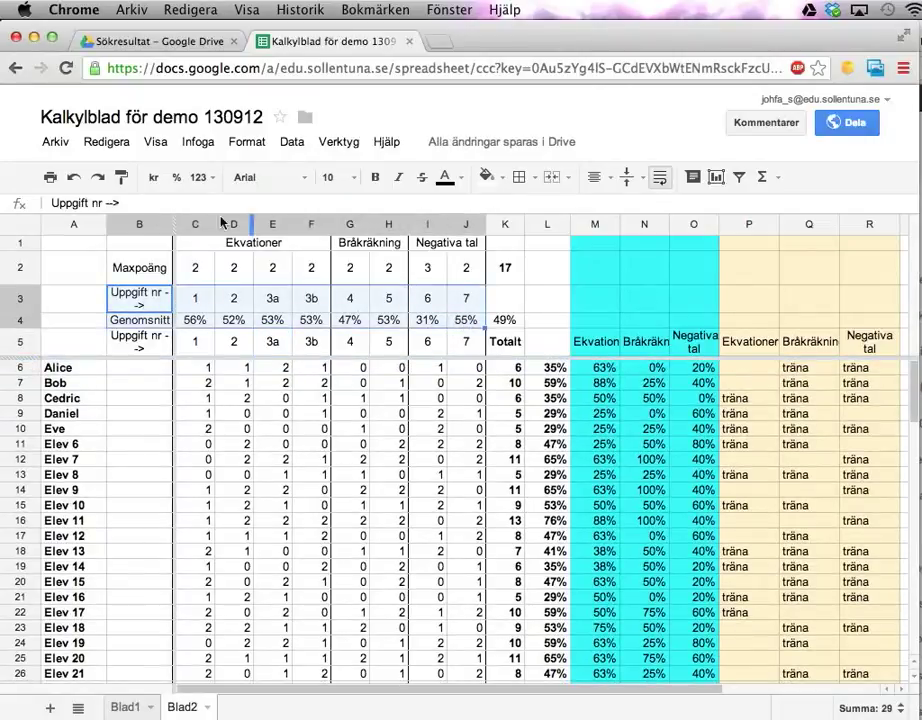
{"action": "left_click", "coordinate": [197, 142]}
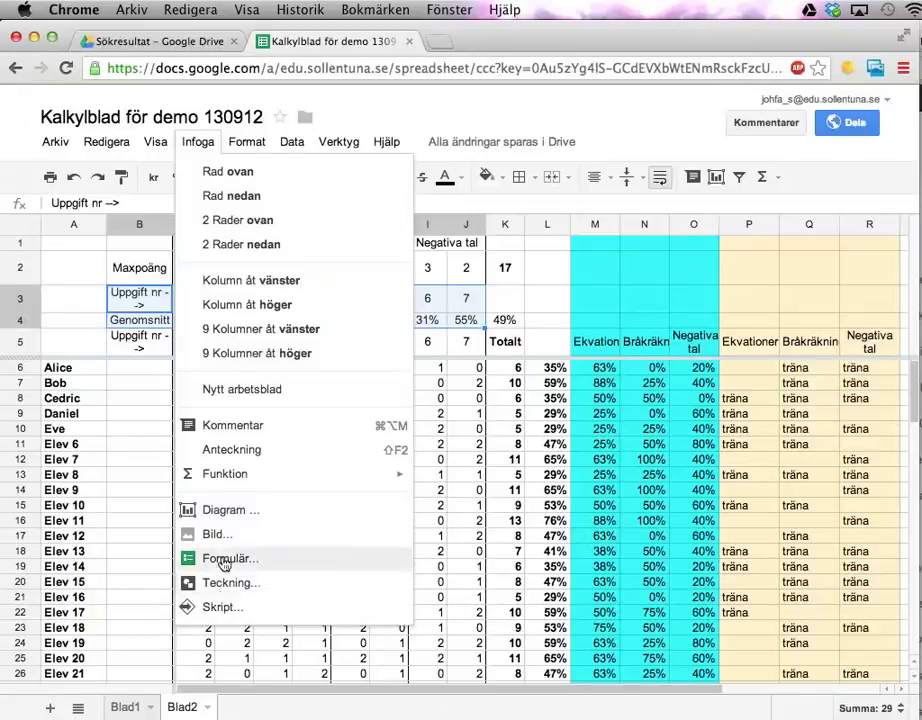
{"action": "left_click", "coordinate": [216, 511]}
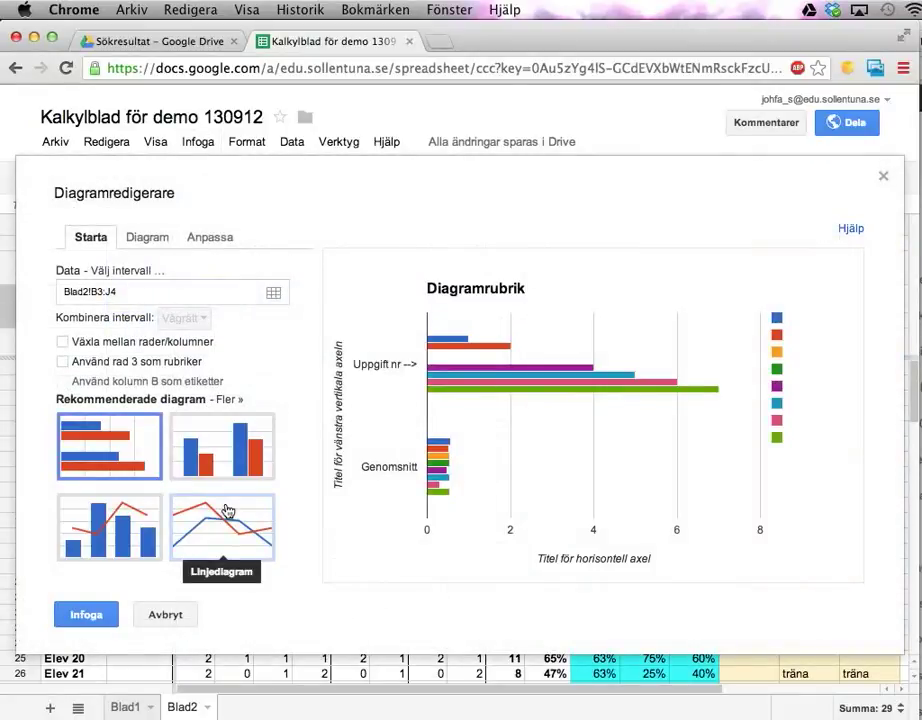
{"action": "left_click", "coordinate": [88, 367]}
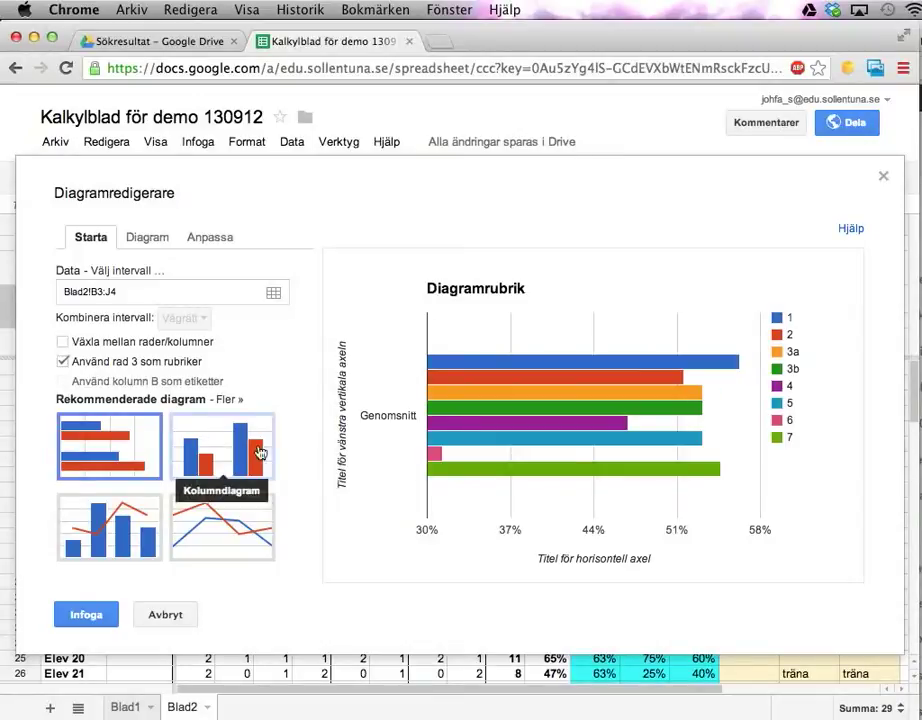
{"action": "mouse_move", "coordinate": [618, 443]}
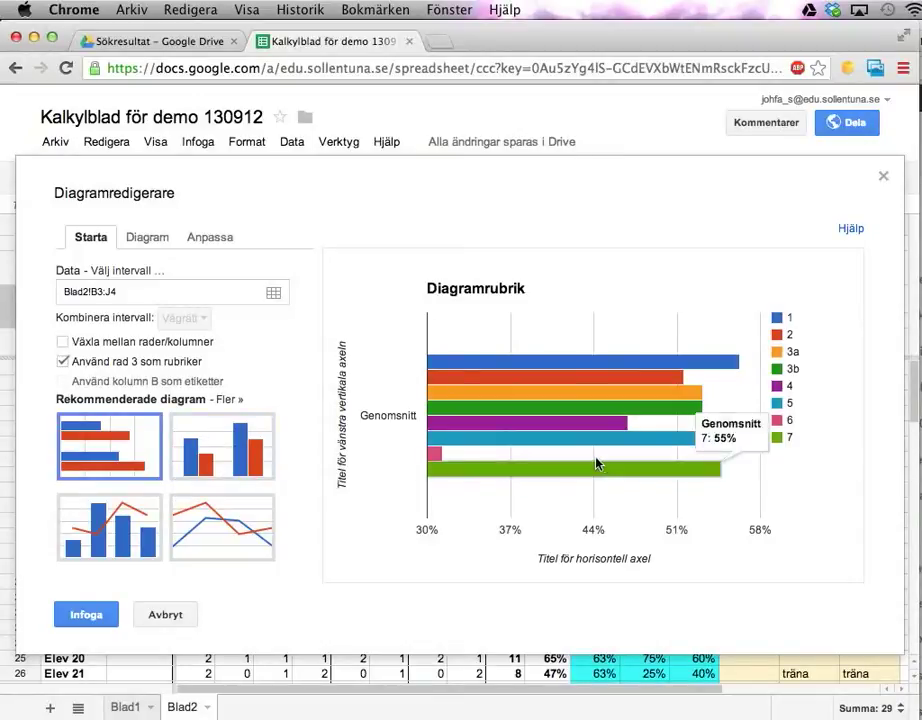
{"action": "mouse_move", "coordinate": [434, 460]}
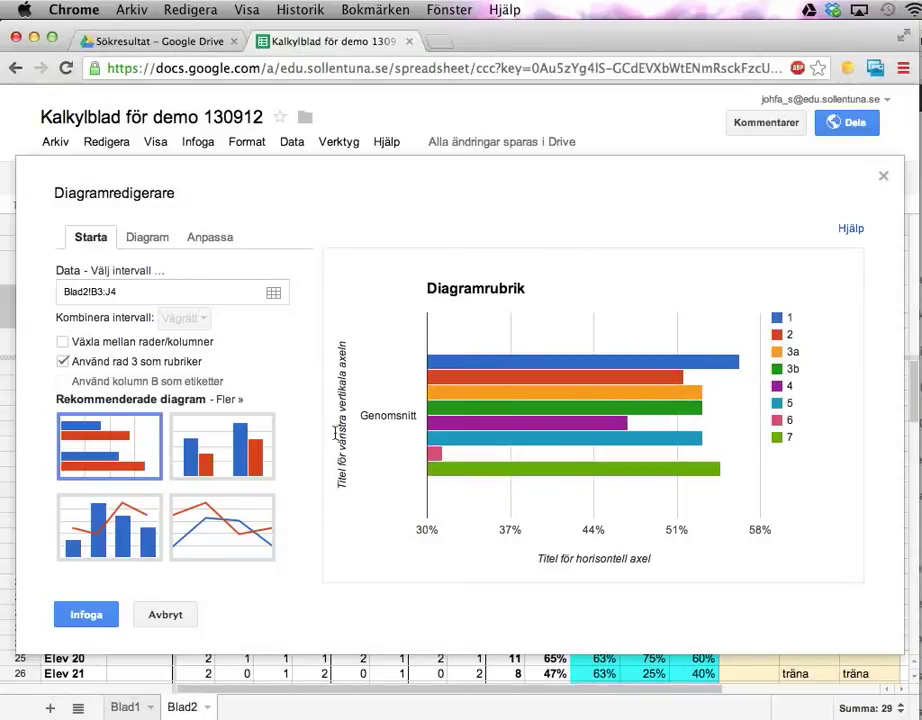
Change the chart type to a column chart (Kolumndiagram), look through its customization options and insert it into the sheet
{"action": "left_click", "coordinate": [231, 463]}
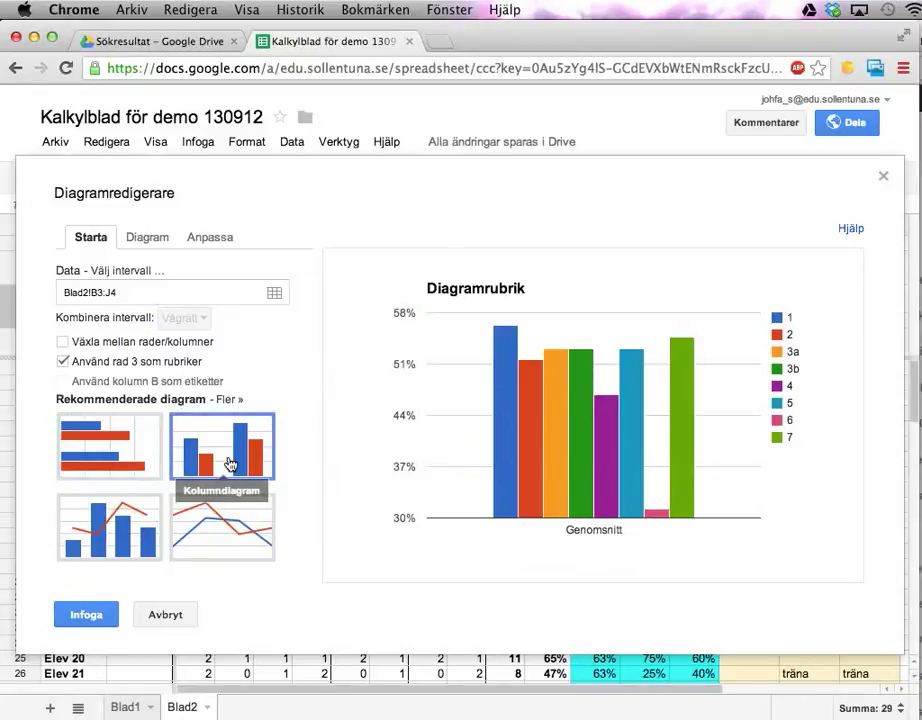
{"action": "mouse_move", "coordinate": [530, 484]}
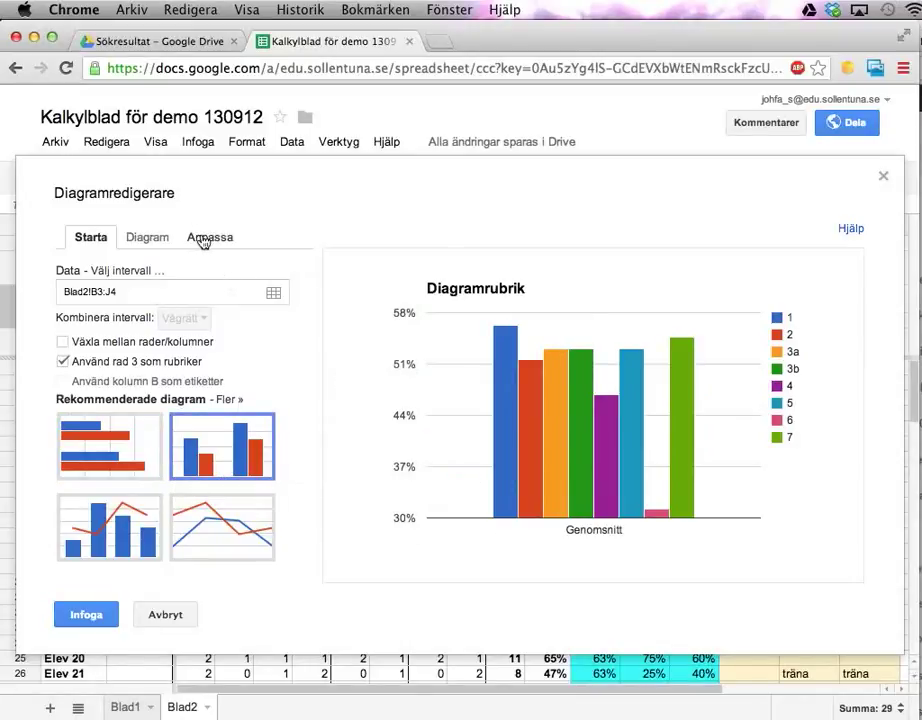
{"action": "left_click", "coordinate": [148, 238]}
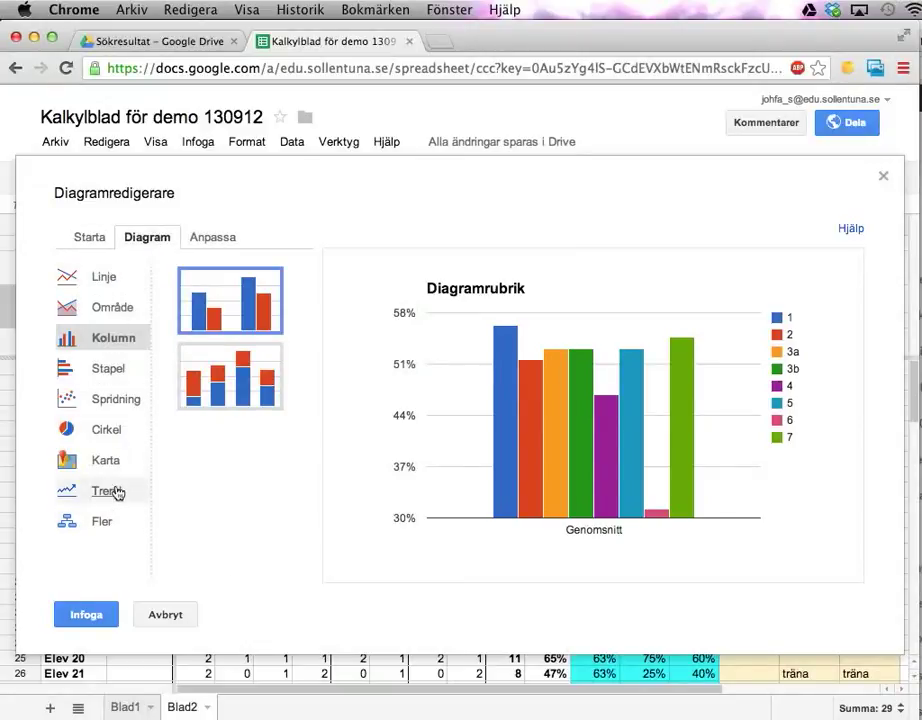
{"action": "left_click", "coordinate": [210, 243]}
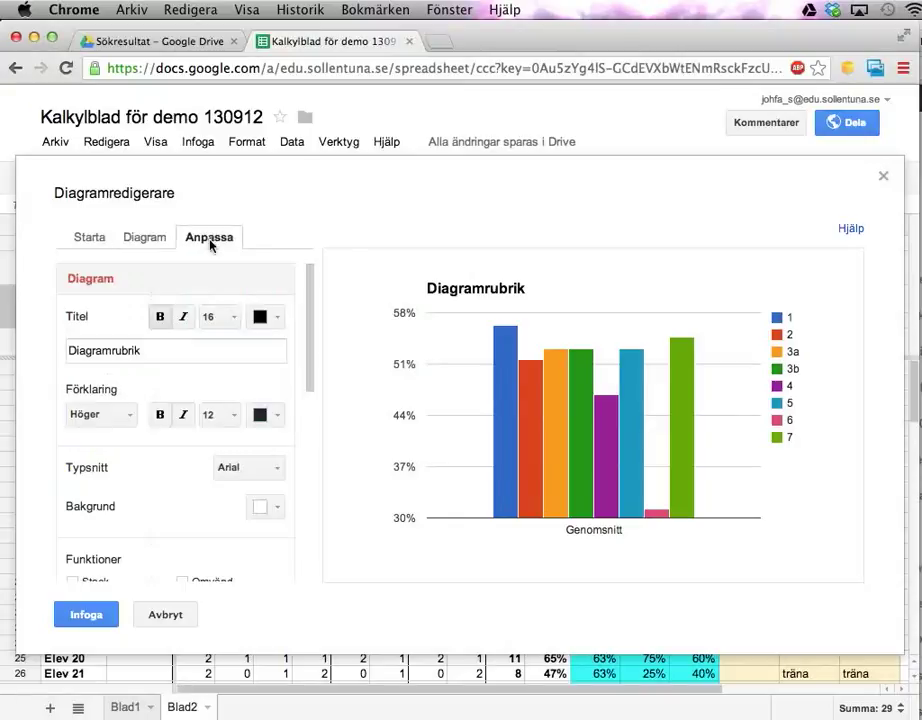
{"action": "scroll", "coordinate": [252, 428], "scroll_direction": "down", "scroll_amount": 5}
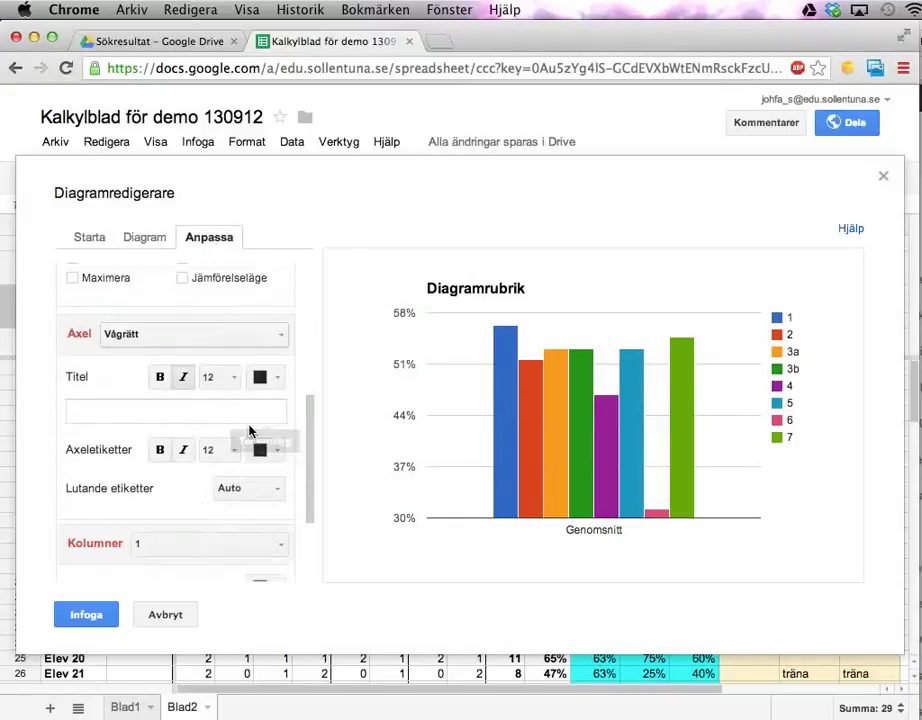
{"action": "scroll", "coordinate": [250, 430], "scroll_direction": "down", "scroll_amount": 3}
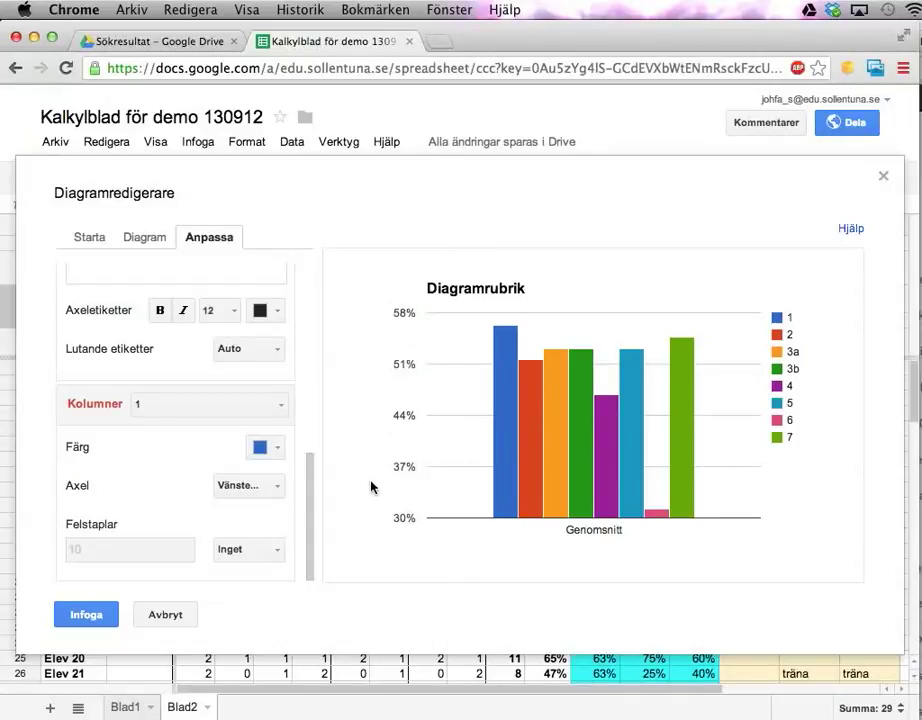
{"action": "scroll", "coordinate": [268, 468], "scroll_direction": "up", "scroll_amount": 3}
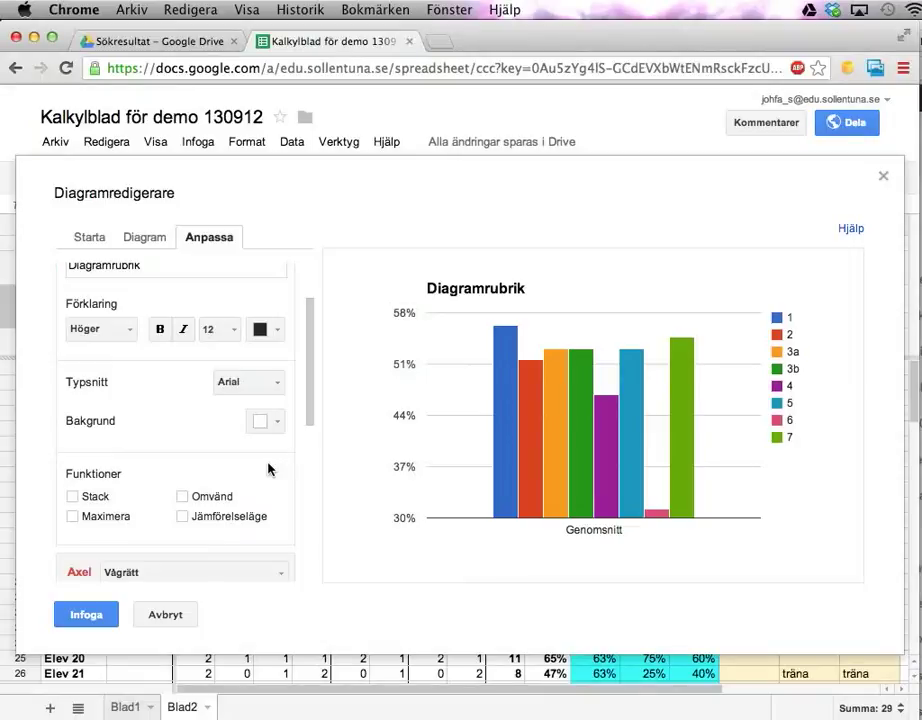
{"action": "scroll", "coordinate": [268, 468], "scroll_direction": "up", "scroll_amount": 3}
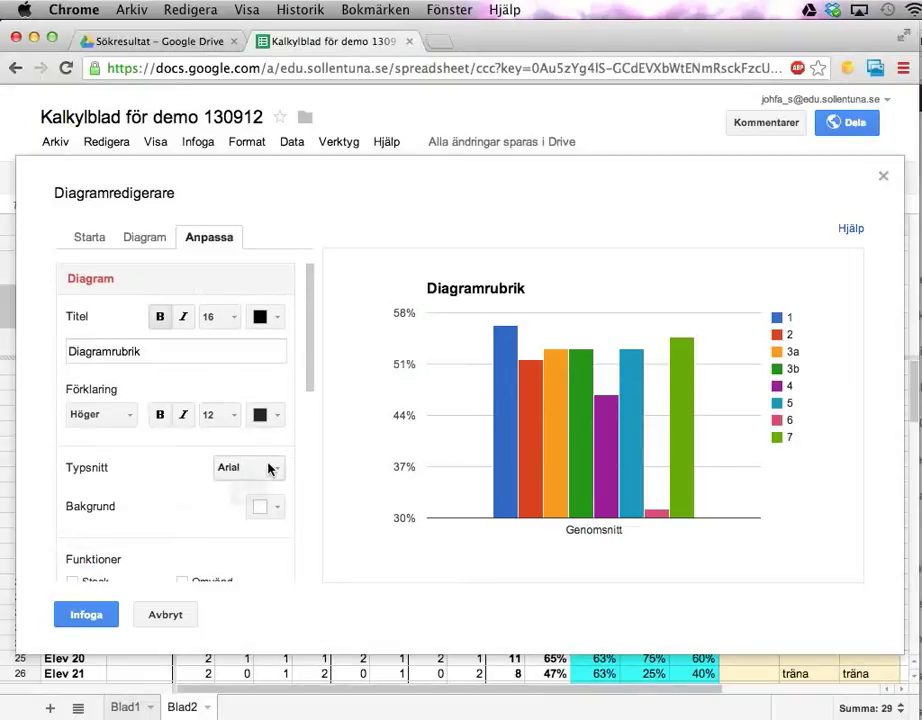
{"action": "left_click", "coordinate": [88, 614]}
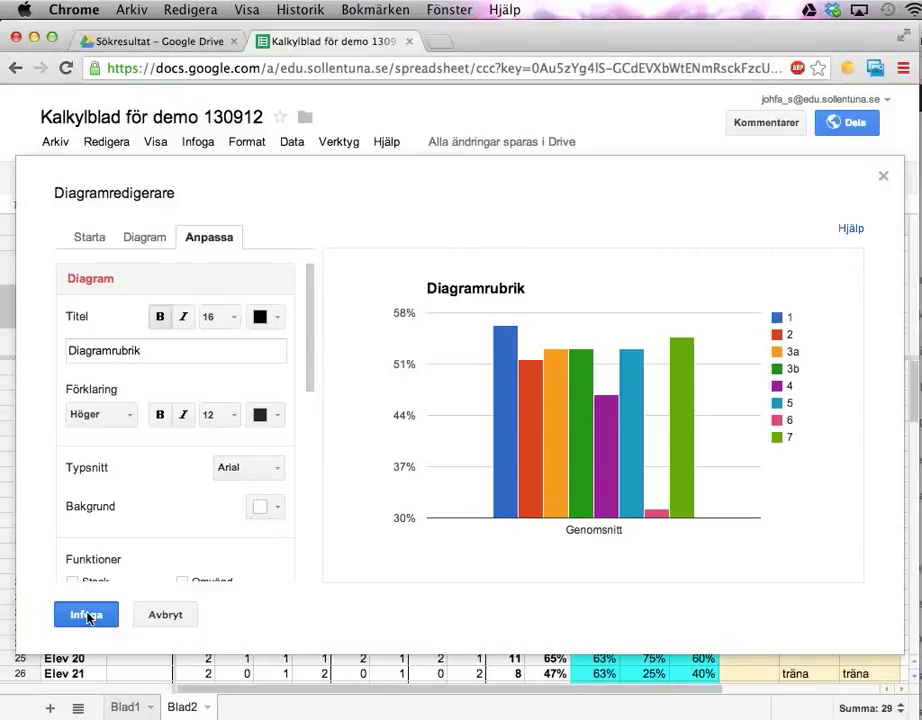